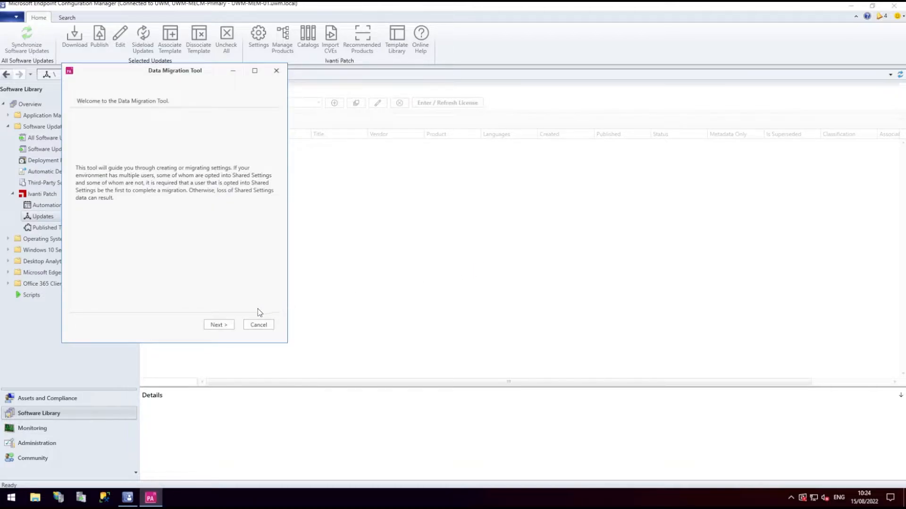
Step: Advance the Data Migration Tool from its welcome page to the MECM site server step
left_click(217, 326)
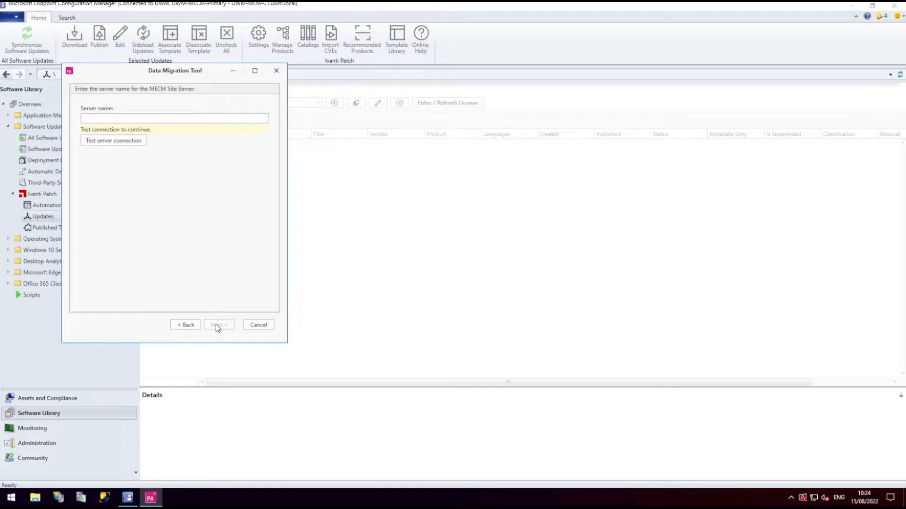
Step: Enter UWM-MEM-01.uwm.local as the site server, test the connection and continue
left_click(105, 119)
type("UWM-MEM-9")
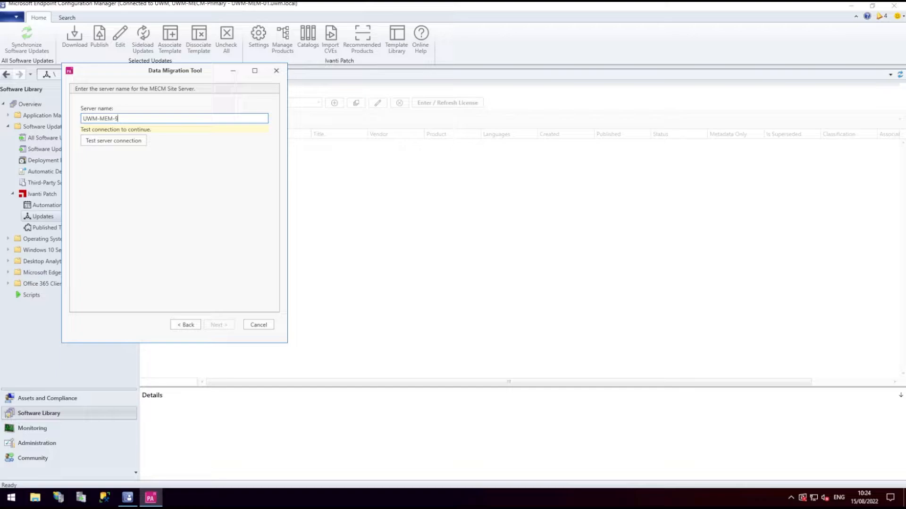
key("BackSpace")
type("01.uwm.local")
left_click(110, 140)
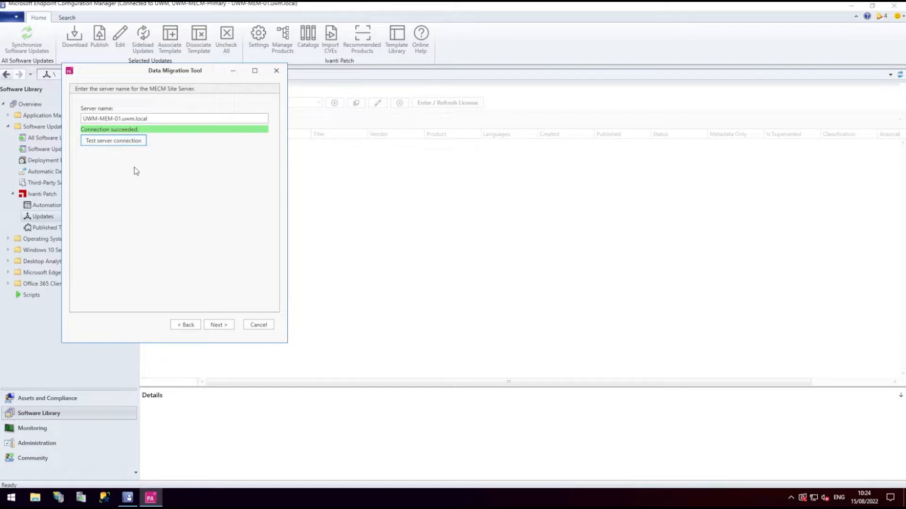
left_click(232, 330)
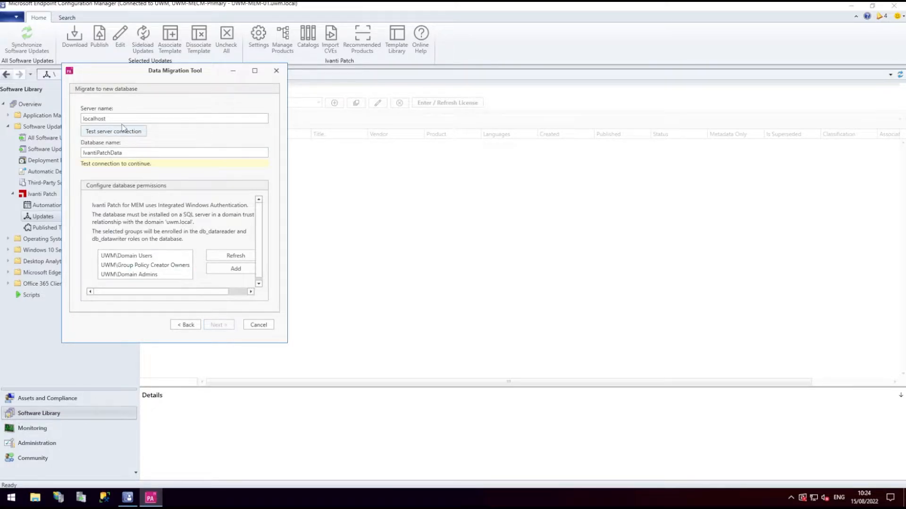
Step: Replace localhost with UWM-MEM-01.uwm.local for IvantiPatchData, test it, and review database permissions
left_click_drag(117, 118, 76, 124)
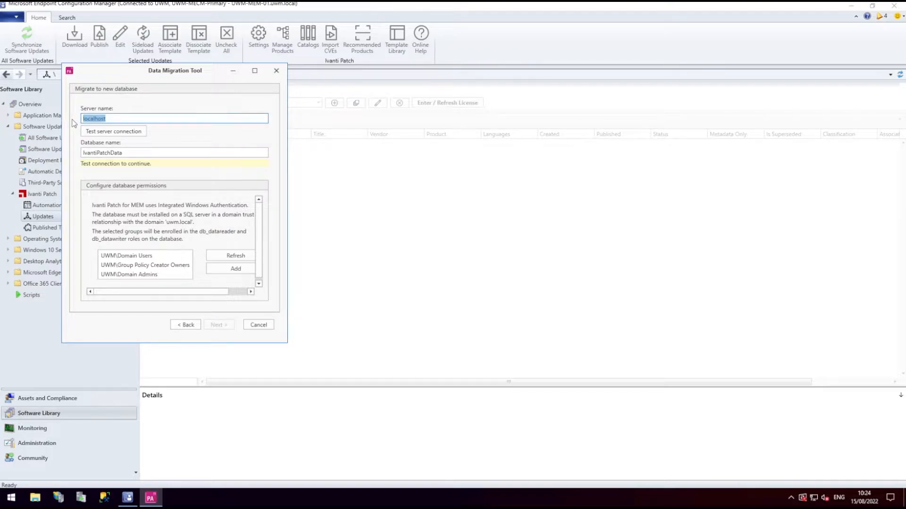
type("UWM-MEM-01.uwm.local")
left_click(121, 132)
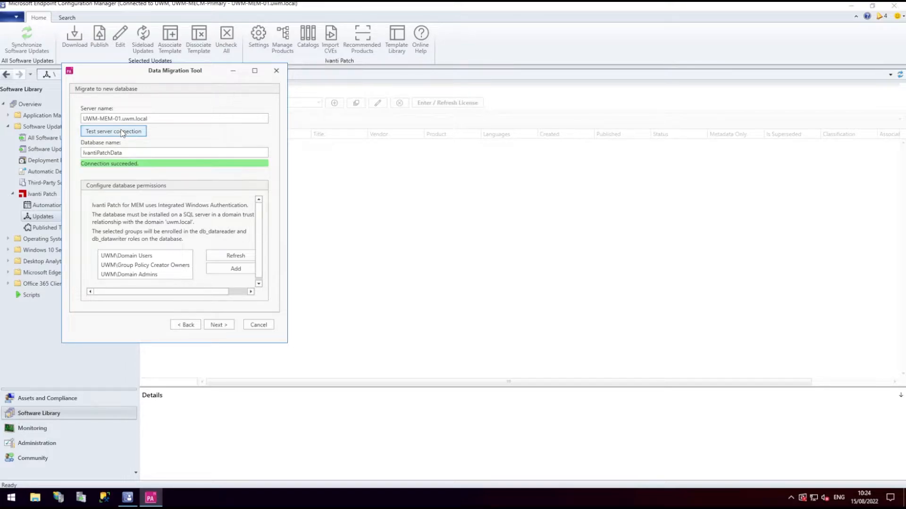
left_click(131, 151)
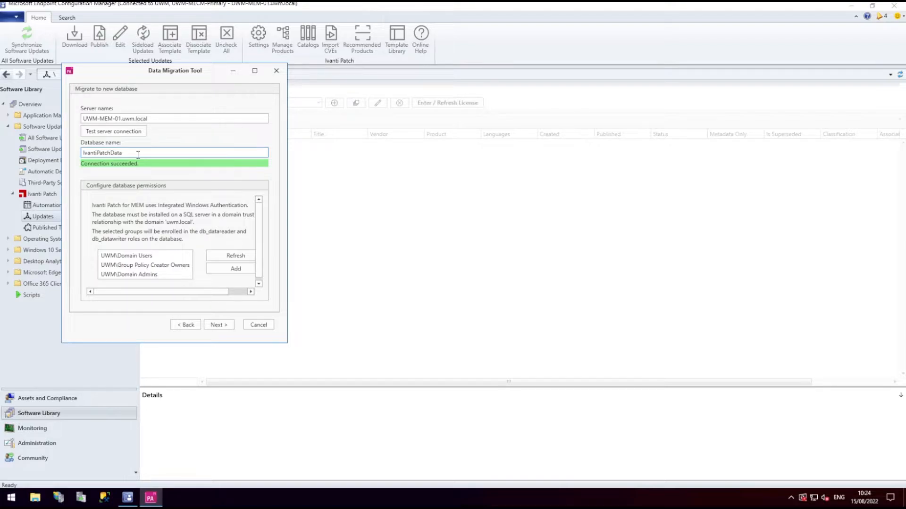
scroll(171, 263, "down", 1)
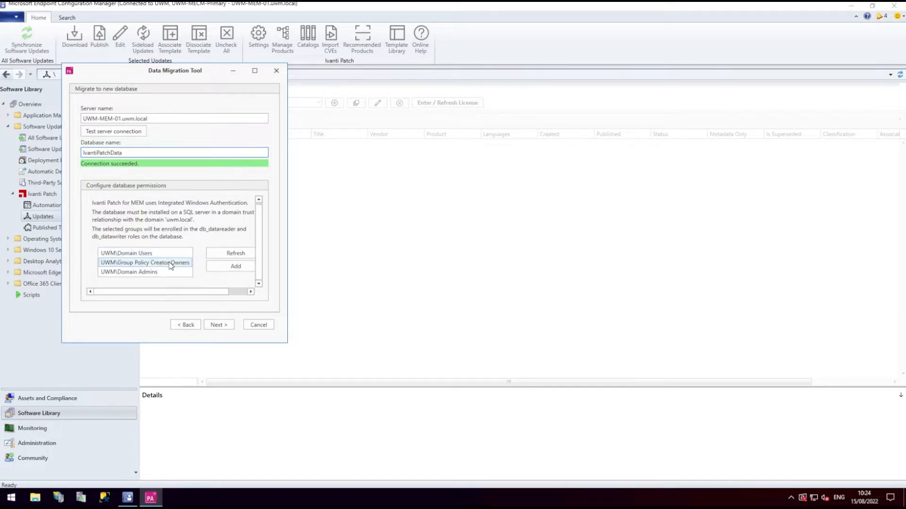
left_click(142, 271)
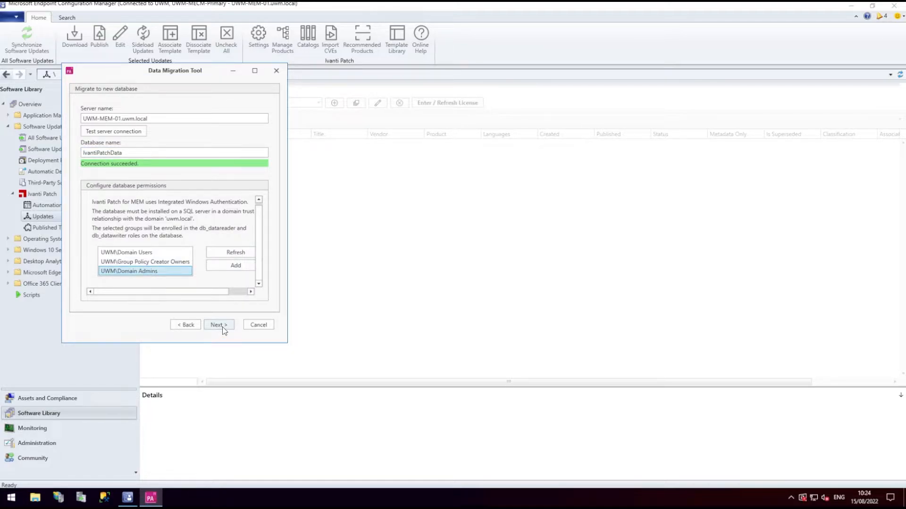
left_click(236, 266)
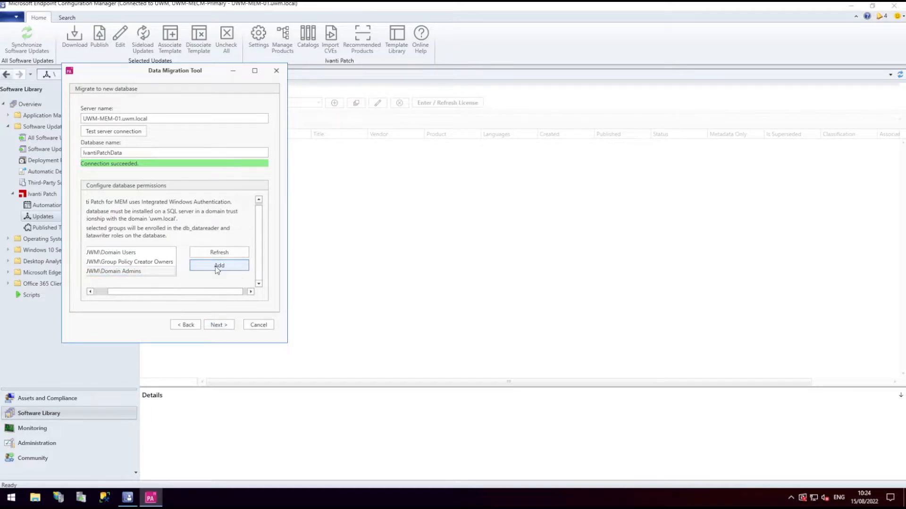
Step: Grant UWM\DLG-MEM-SiteAdmins database access and create the IvantiPatchData database on UWM-MEM-01.uwm.local
left_click(218, 265)
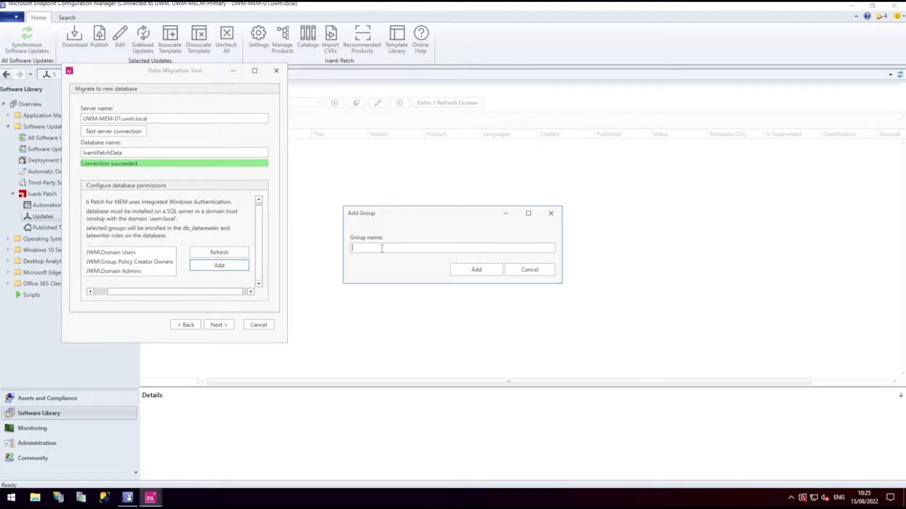
type("UWM\\DLG-MEM-SiteAdmins")
left_click(476, 270)
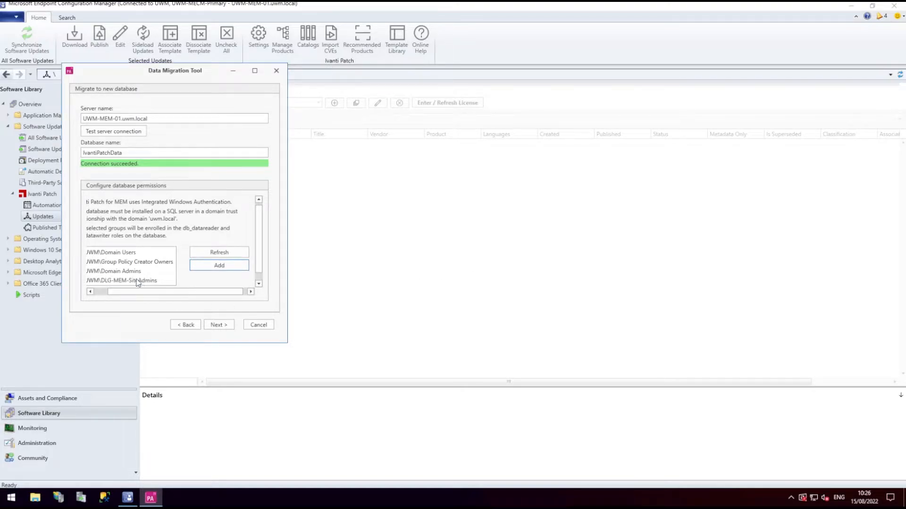
left_click(213, 326)
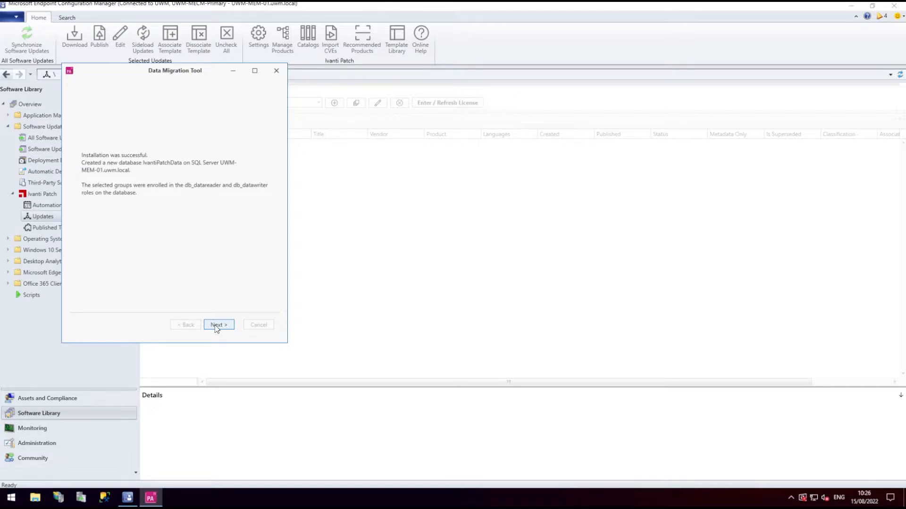
Step: Finish the Data Migration Tool and refresh Updates to bring up the Ivanti Patch for MEM Settings wizard
left_click(216, 326)
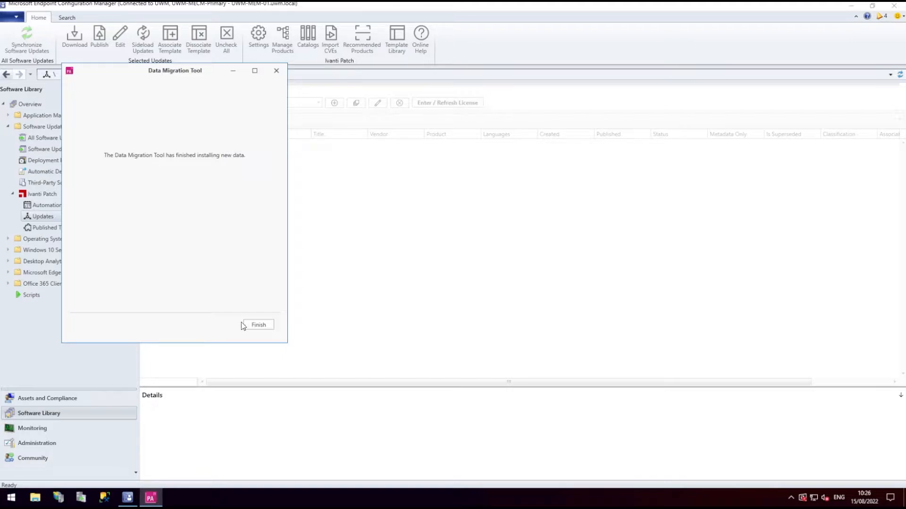
left_click(267, 326)
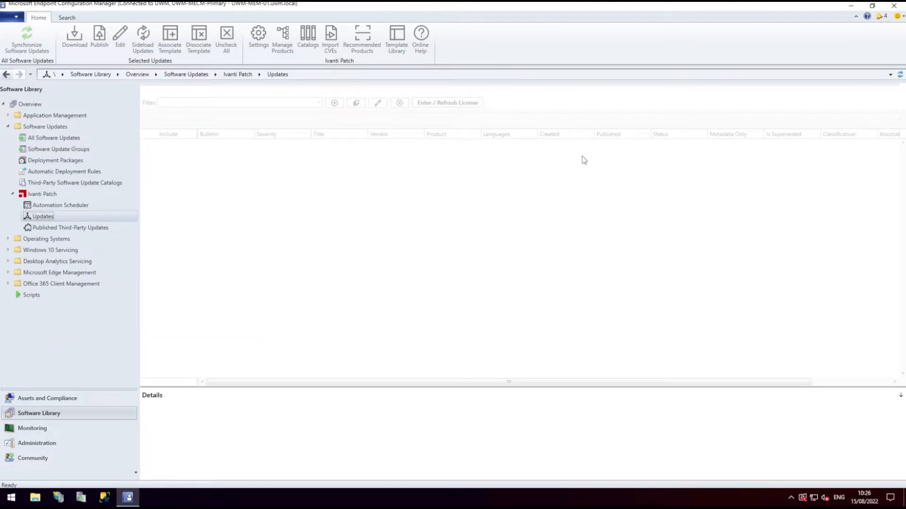
left_click(900, 75)
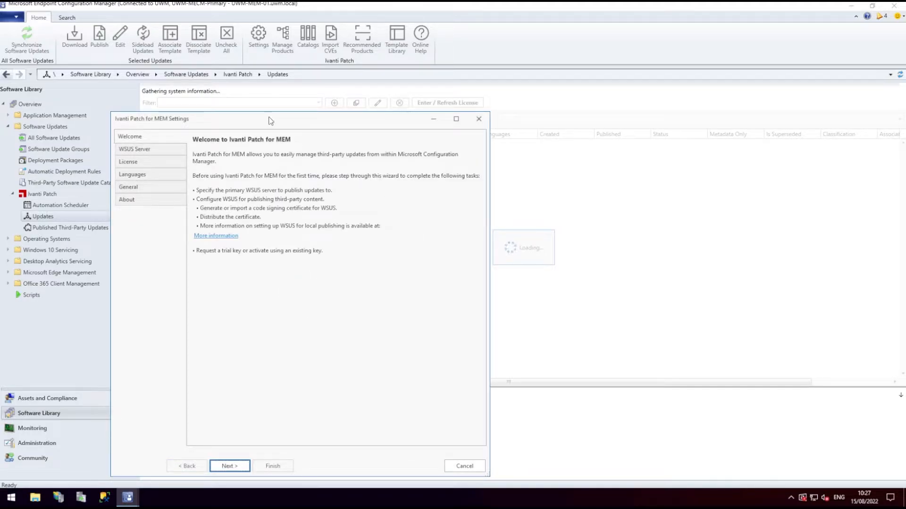
Step: Center the settings wizard and verify the WSUS connection to UWM-MEM-01.uwm.local on port 8531
left_click_drag(270, 121, 443, 88)
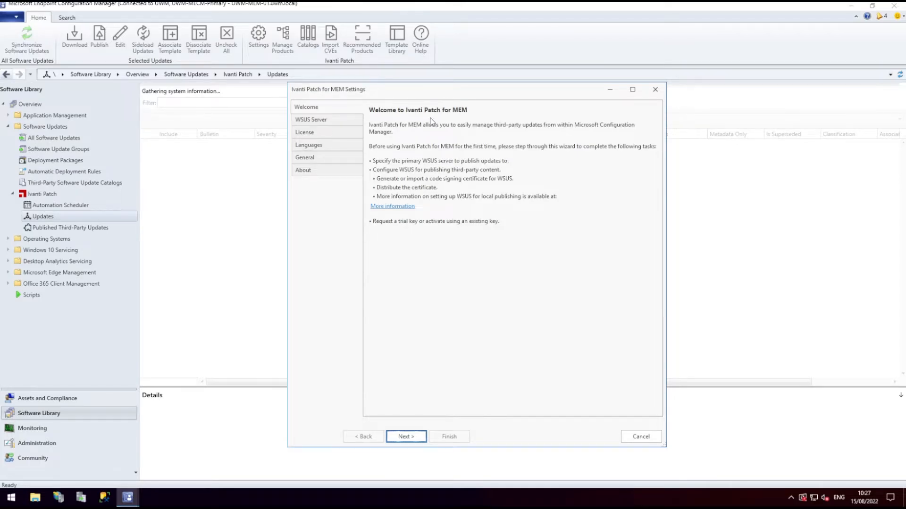
left_click(404, 436)
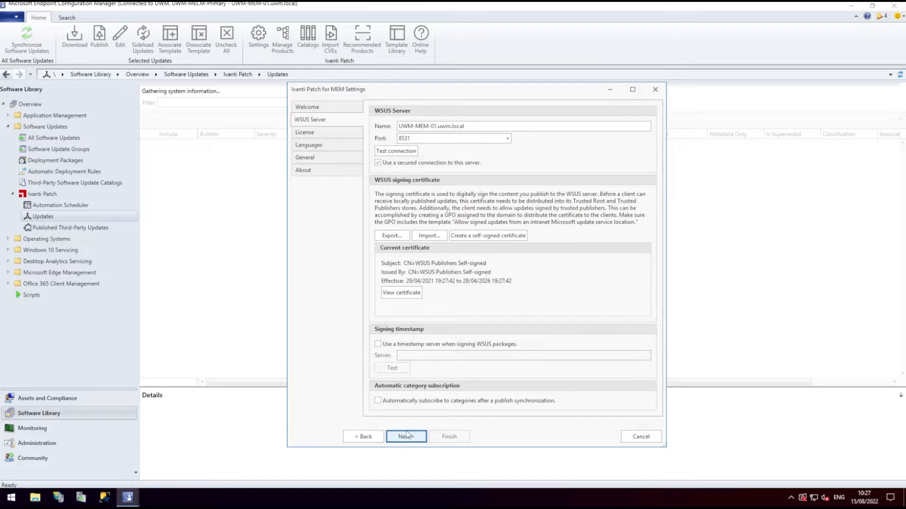
left_click(404, 152)
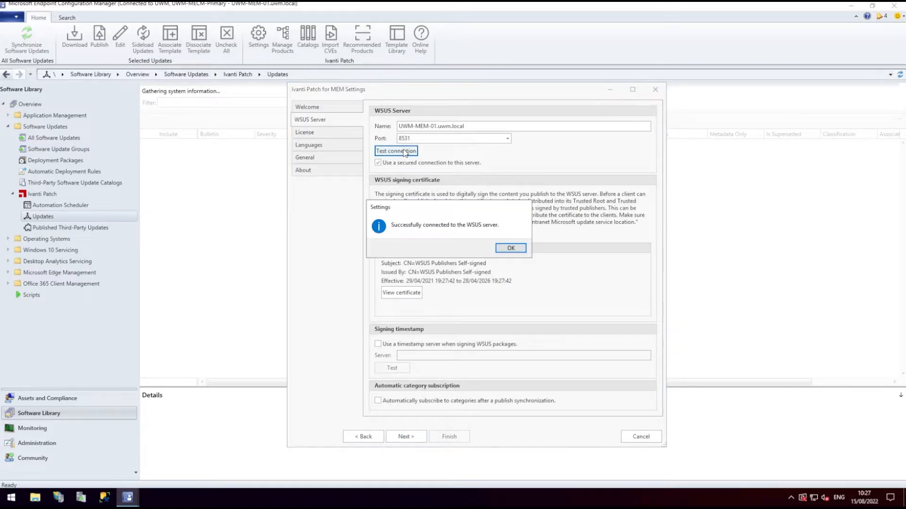
left_click(511, 251)
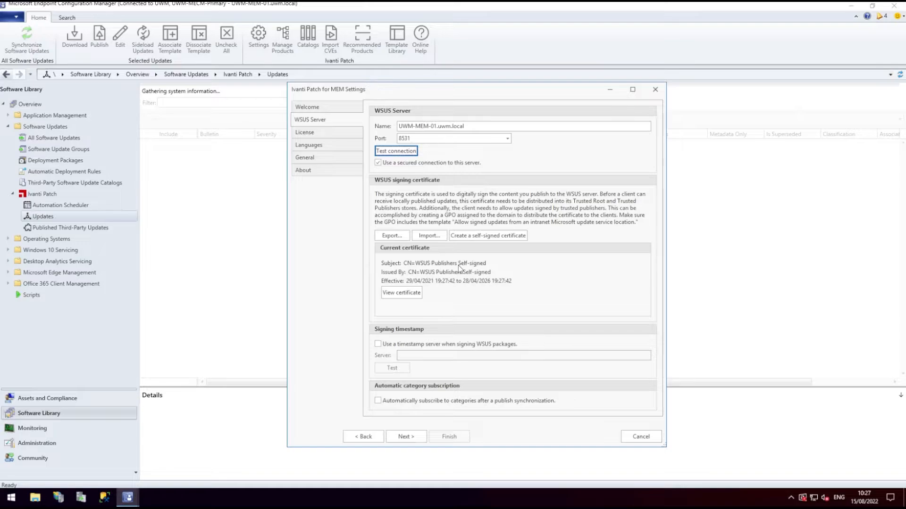
Step: Inspect the WSUS Publishers Self-signed certificate's details and general information
left_click(409, 296)
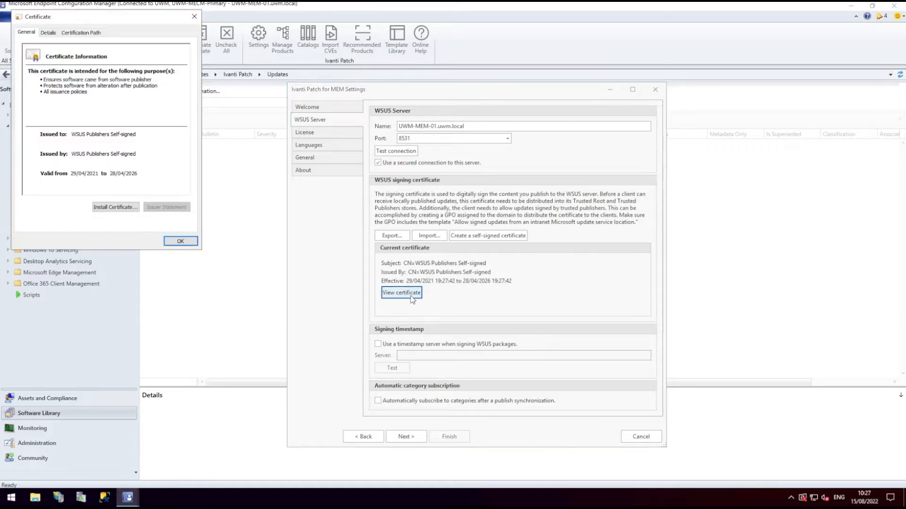
left_click(50, 33)
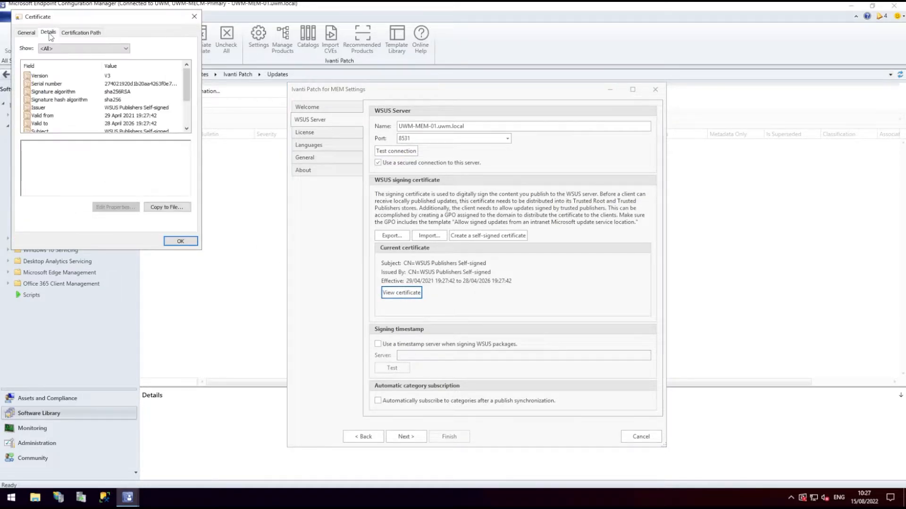
mouse_move(186, 84)
left_mouse_down()
mouse_move(182, 123)
mouse_move(195, 71)
left_mouse_up()
left_click(27, 34)
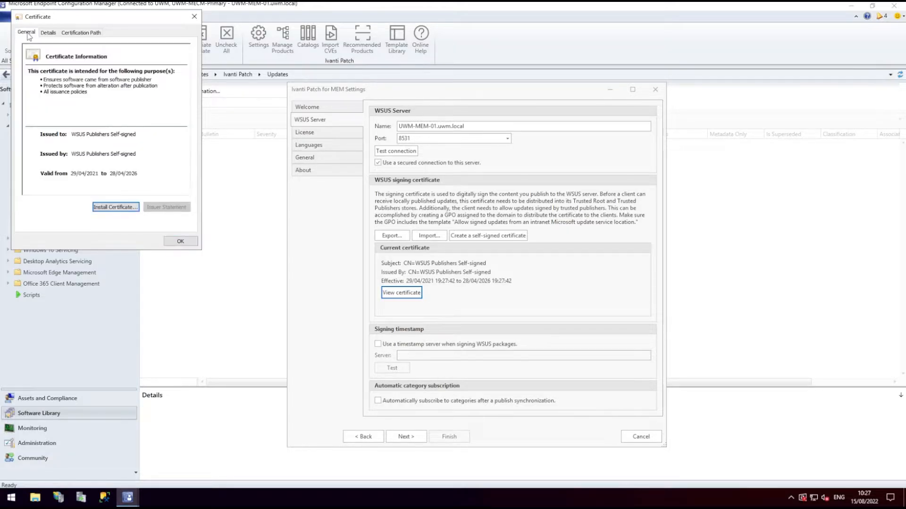
left_click(180, 241)
Step: Export the signing certificate as WSUS-CodeSigning-Certificate into D:\Certificates
left_click(395, 238)
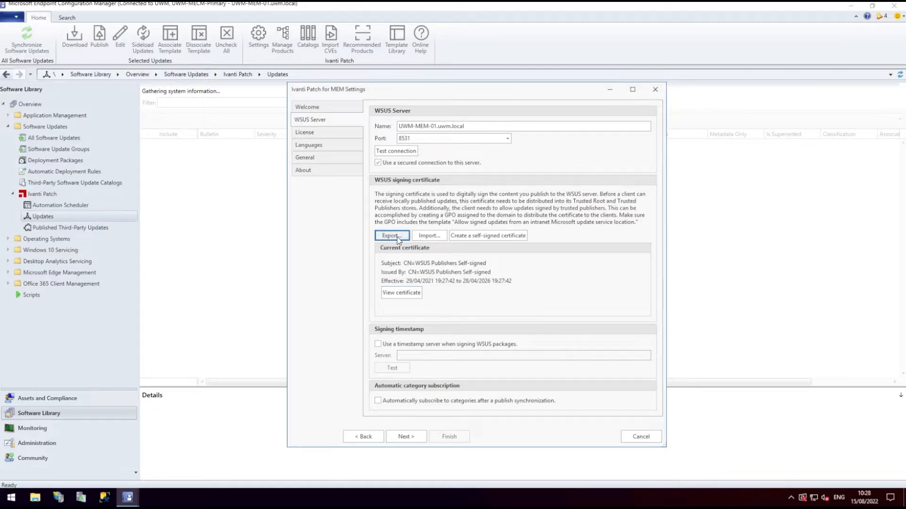
left_click(399, 239)
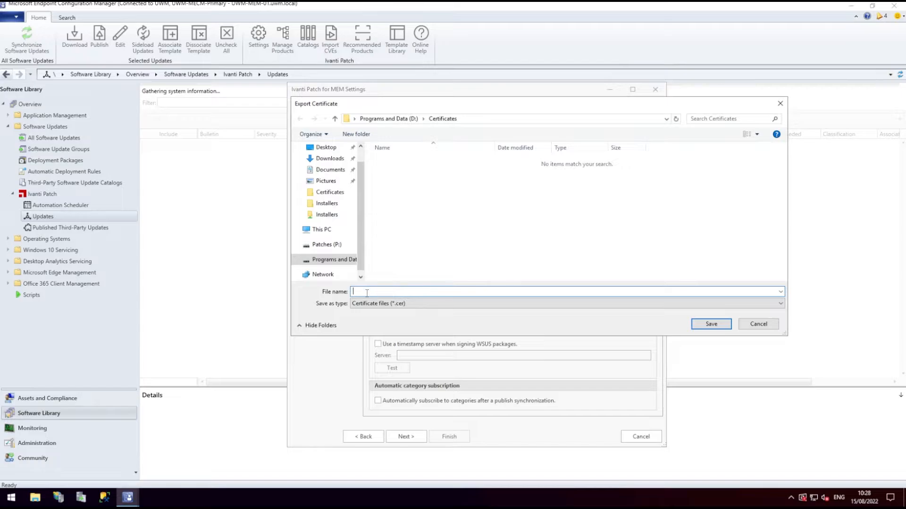
type("WSUS-CodeSigning-Certificate")
left_click(703, 327)
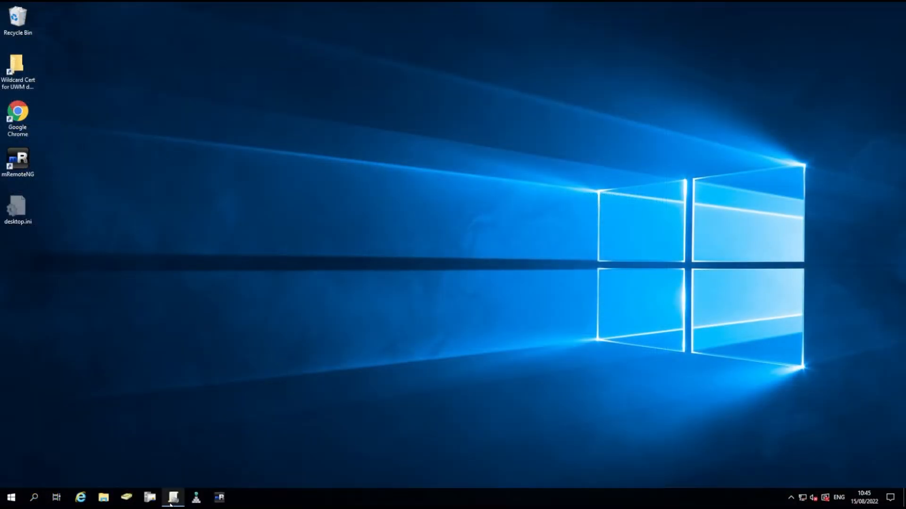
Step: Show the WSUSDeployment GPO settings with its Trusted Root and Trusted Publishers certificate entries expanded
left_click(173, 498)
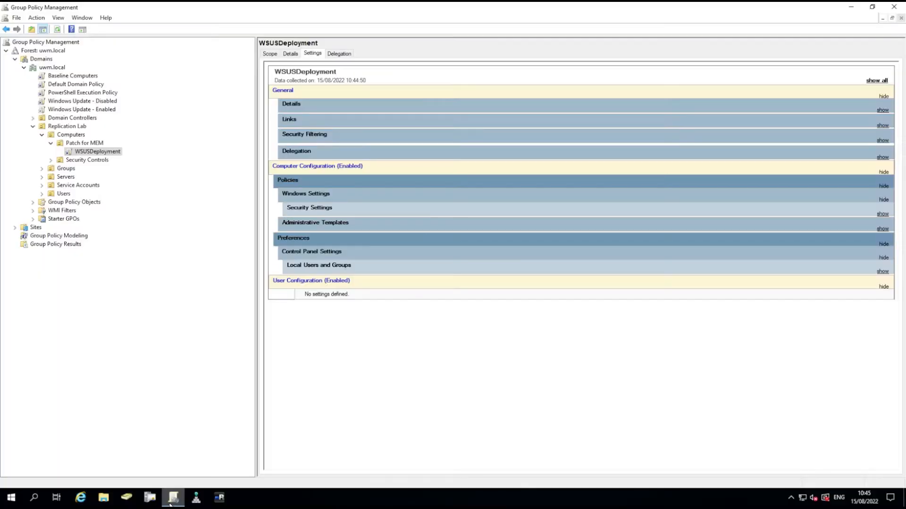
left_click(101, 152)
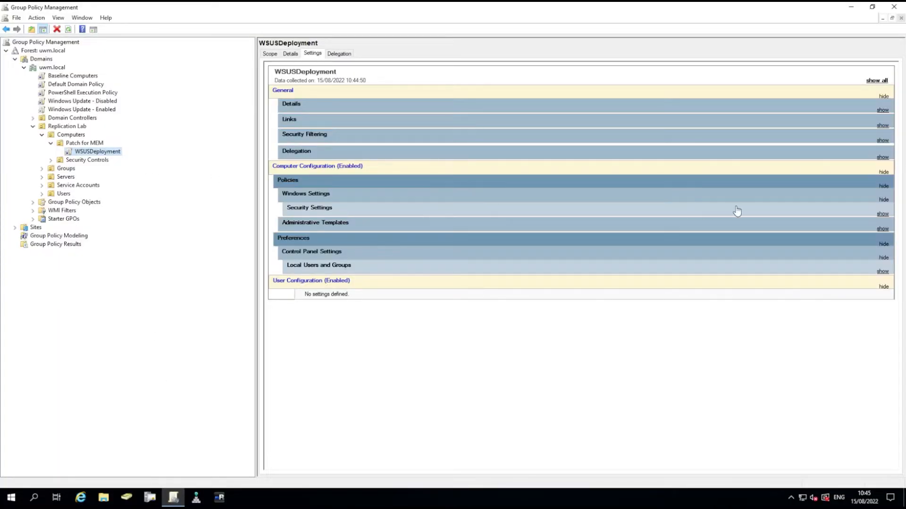
left_click(880, 216)
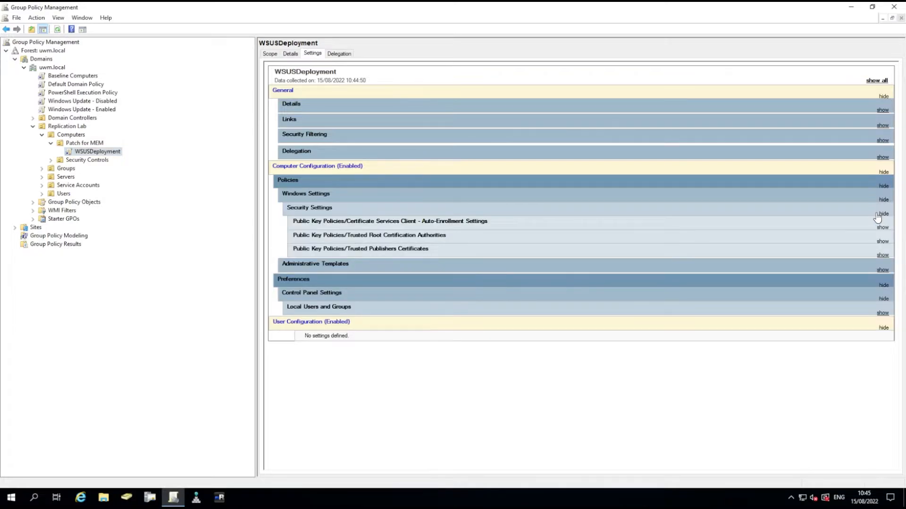
left_click(882, 241)
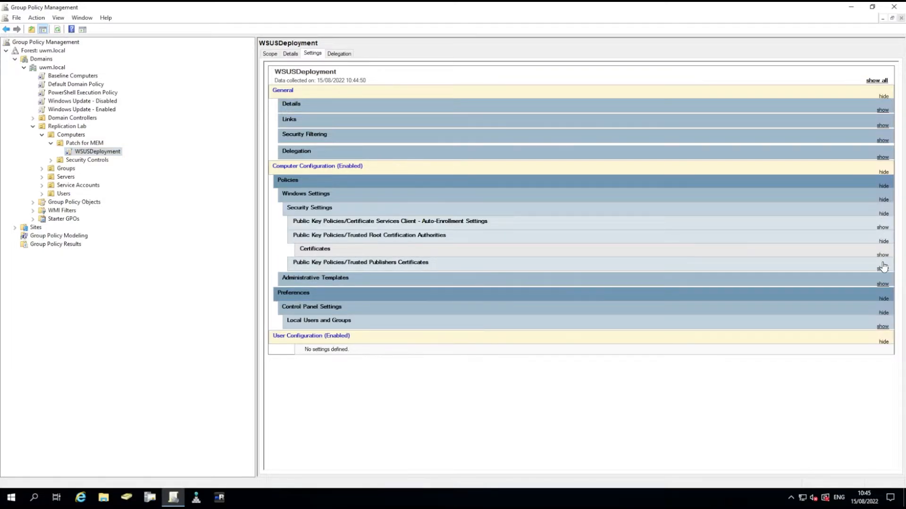
left_click(883, 256)
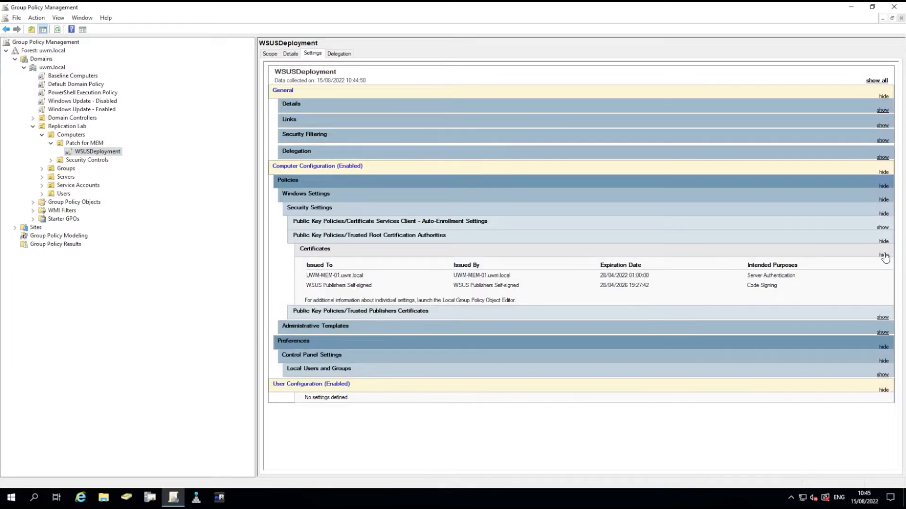
left_click(882, 318)
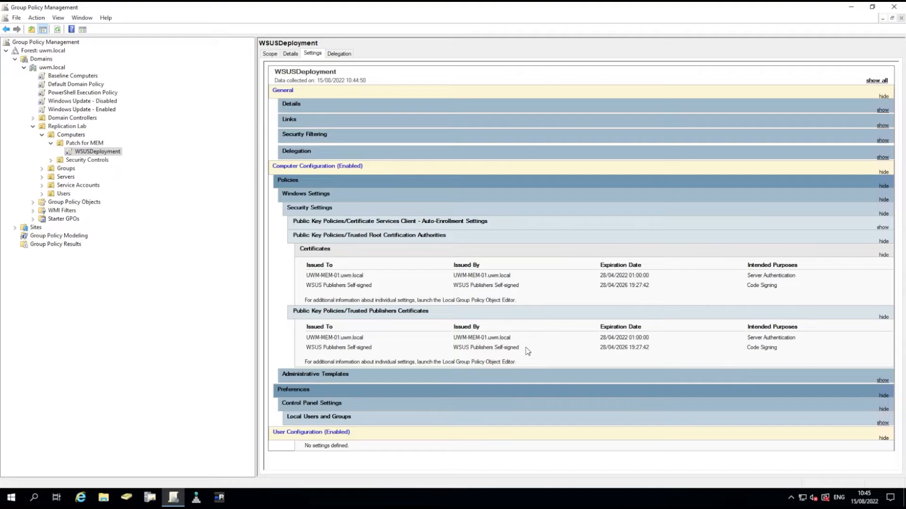
left_click_drag(524, 350, 450, 352)
Step: Edit the WSUSDeployment GPO and expand Policies > Windows Settings > Security Settings > Public Key Policies
right_click(73, 152)
left_click(92, 157)
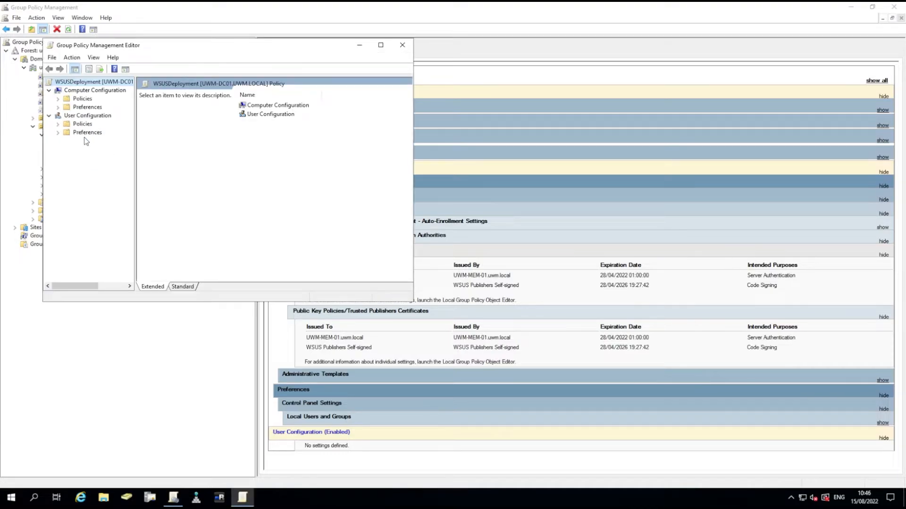
left_click(58, 99)
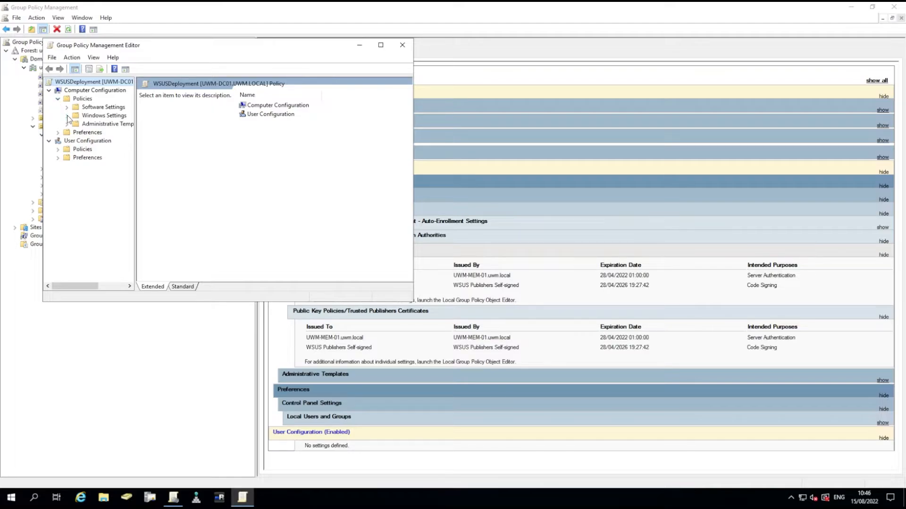
left_click(66, 116)
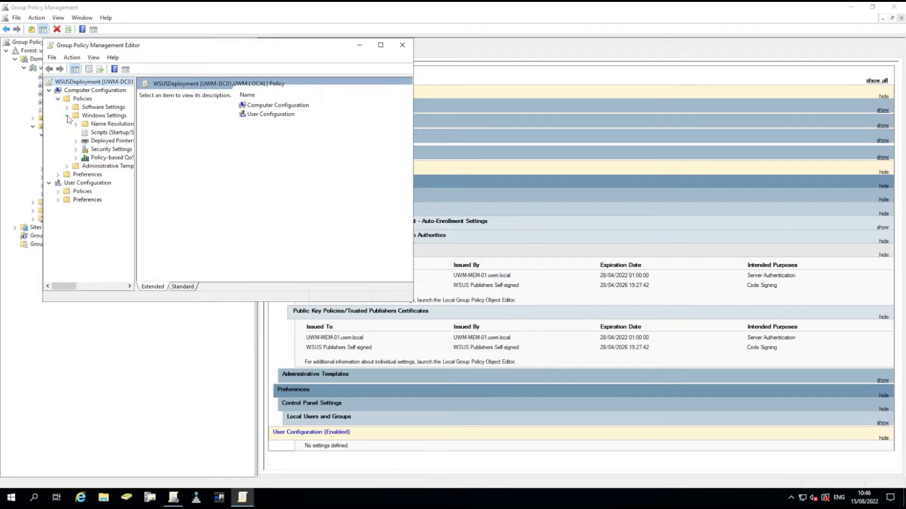
left_click(75, 149)
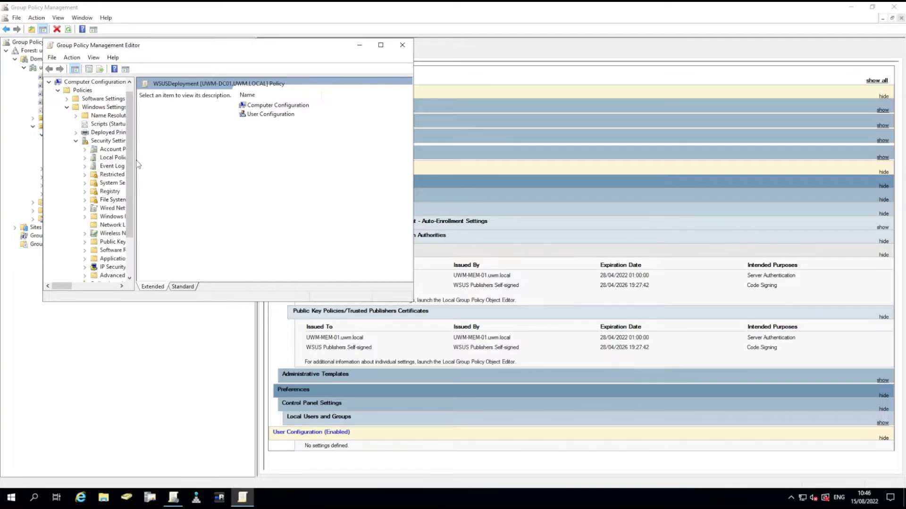
left_click_drag(137, 164, 201, 162)
left_click_drag(194, 125, 189, 150)
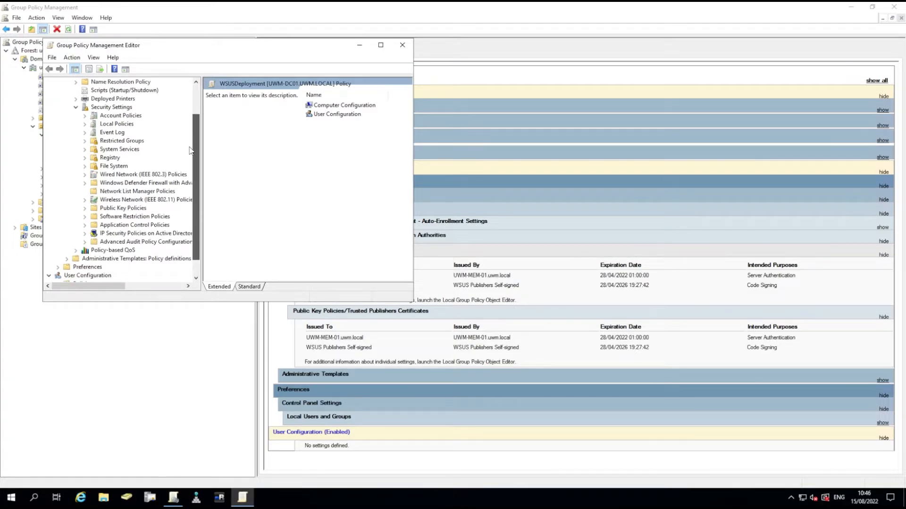
left_click(86, 208)
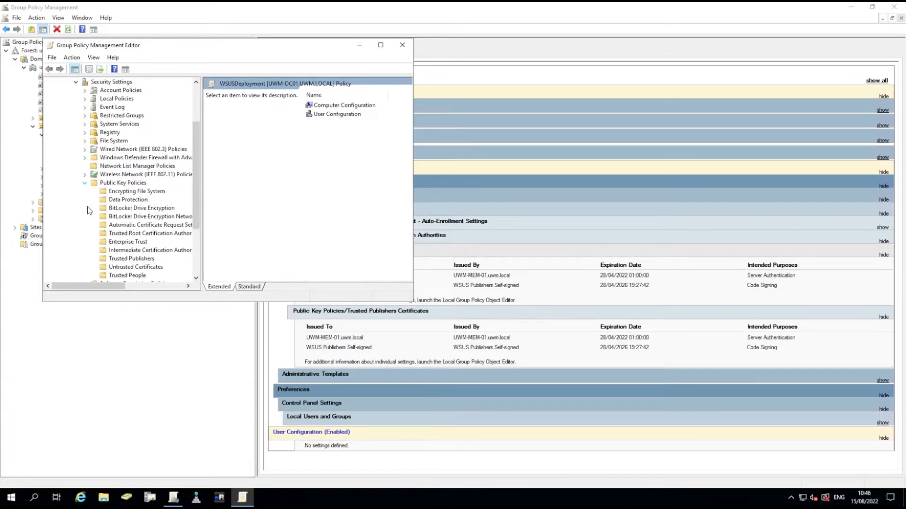
scroll(188, 169, "down", 2)
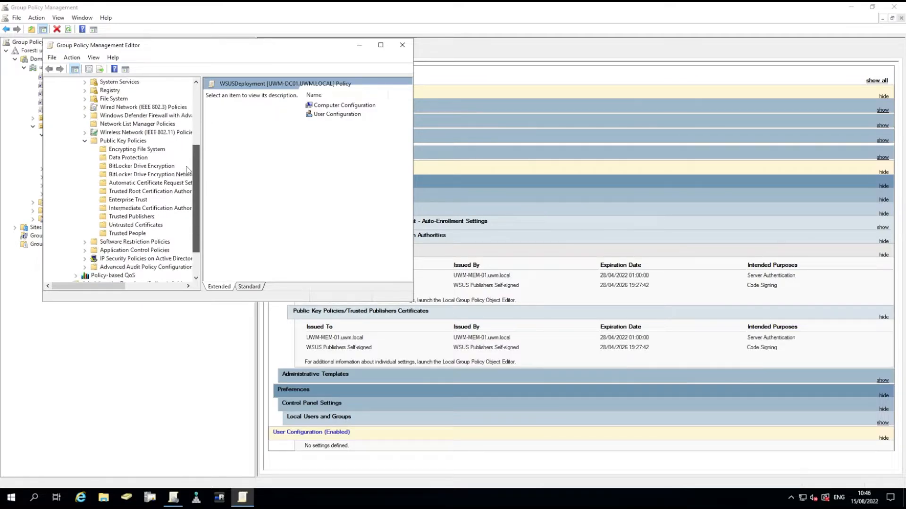
scroll(188, 170, "down", 1)
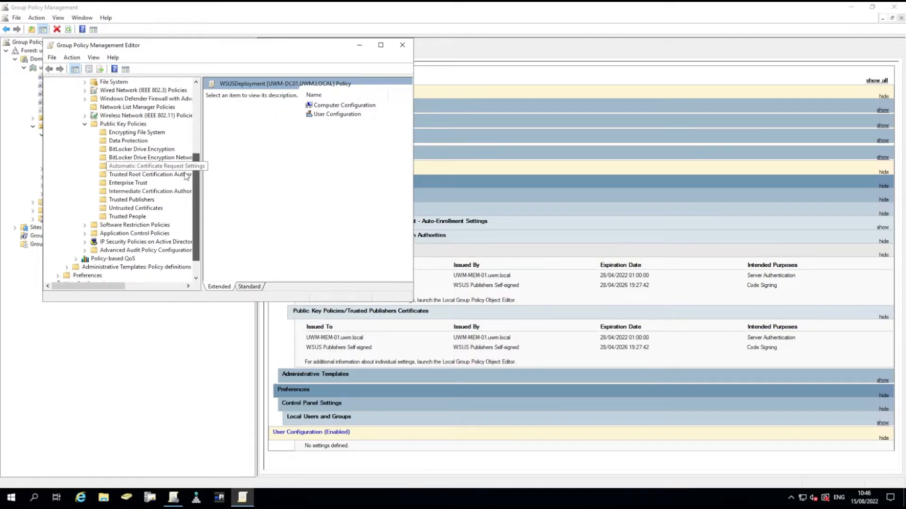
Step: Delete the WSUS Publishers Self-signed certificate from Trusted Publishers
left_click(110, 201)
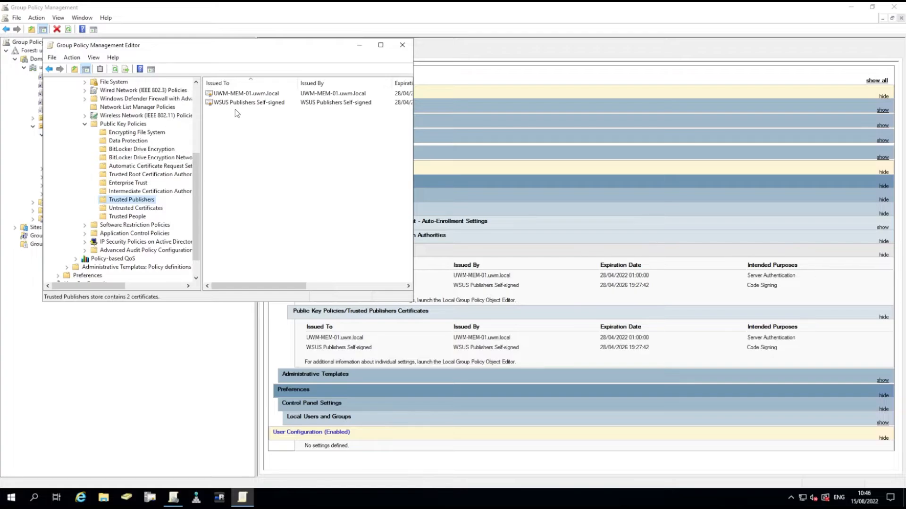
left_click(241, 103)
right_click(242, 103)
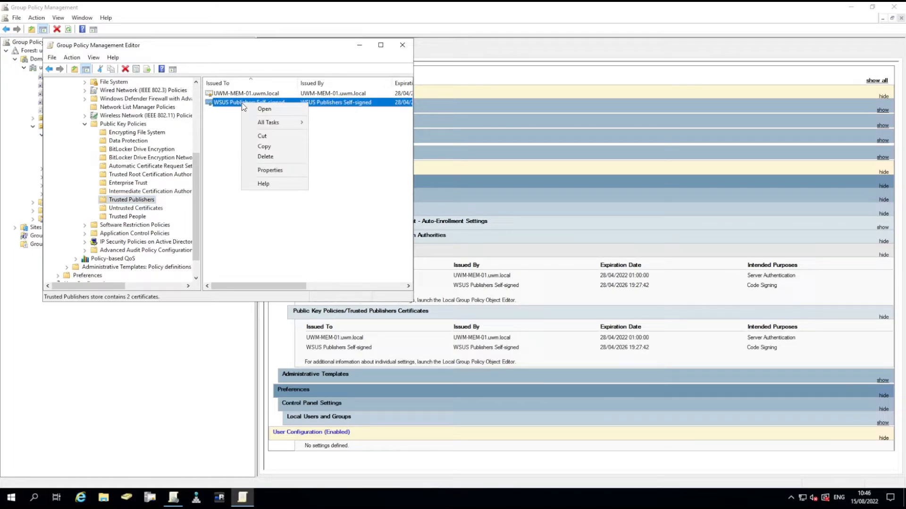
left_click(275, 157)
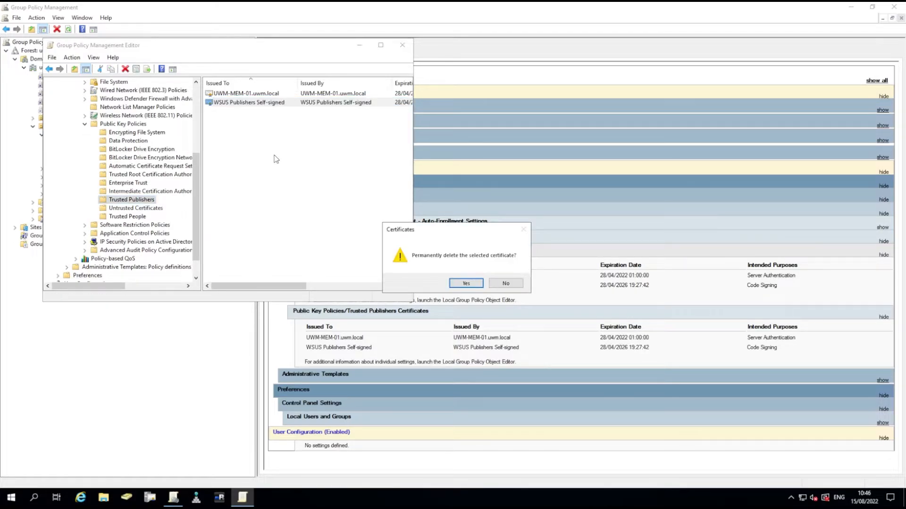
left_click(466, 283)
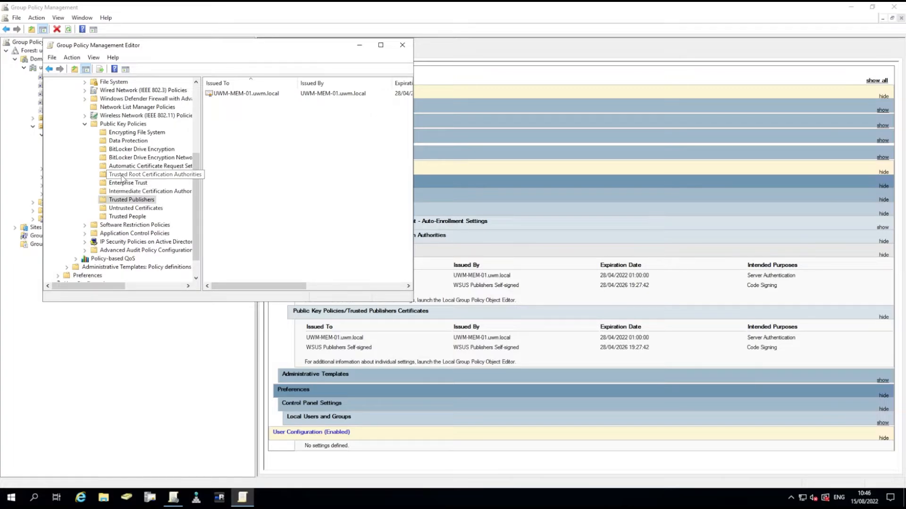
Step: Delete the WSUS Publishers Self-signed certificate from Trusted Root Certification Authorities
left_click(121, 175)
left_click(251, 104)
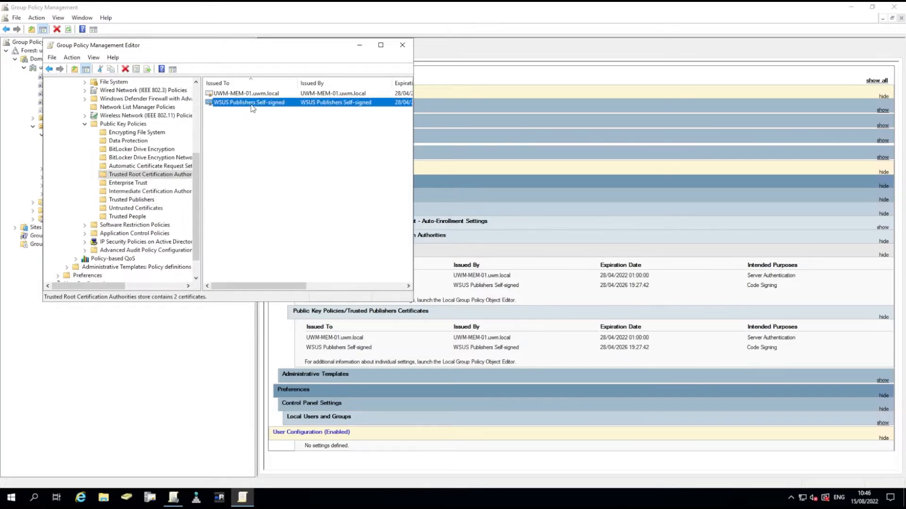
right_click(252, 106)
left_click(282, 158)
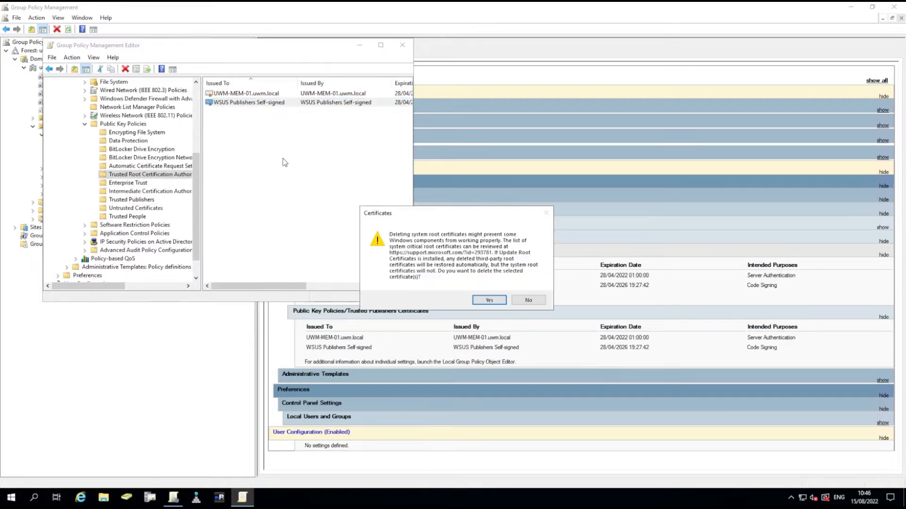
Step: Confirm the Trusted Root deletion and browse to the UWM-MEM-01 d$ share to import a certificate
left_click(489, 300)
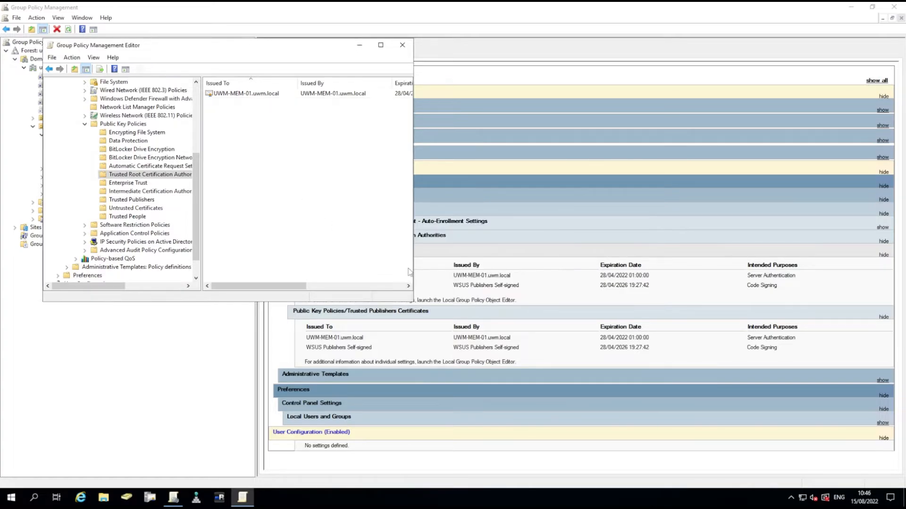
right_click(264, 156)
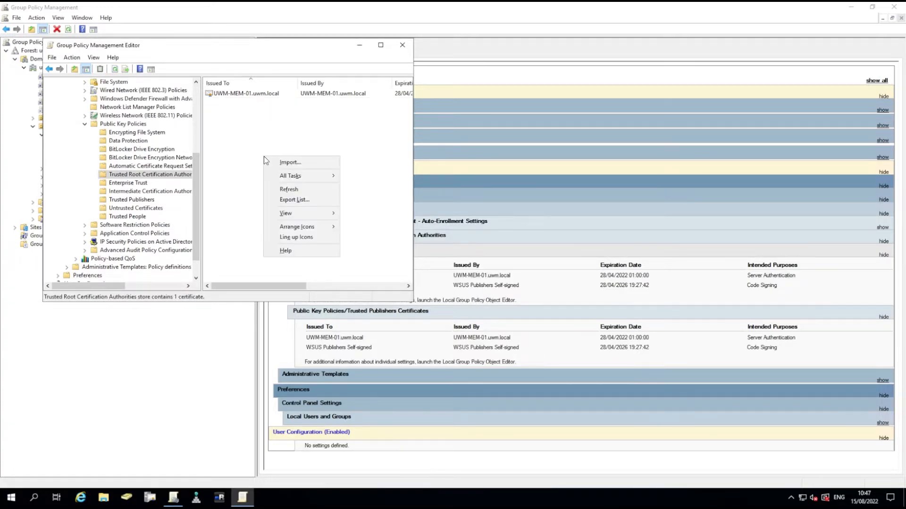
left_click(290, 161)
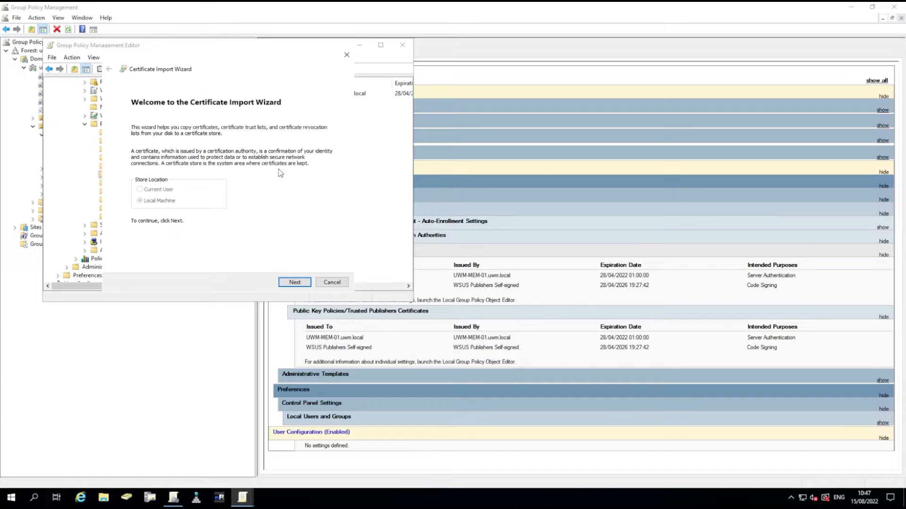
left_click(286, 282)
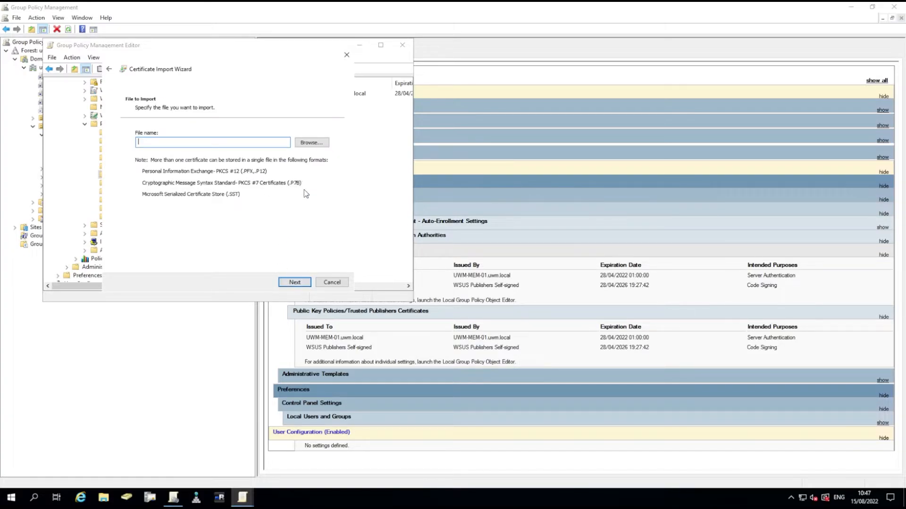
left_click(310, 142)
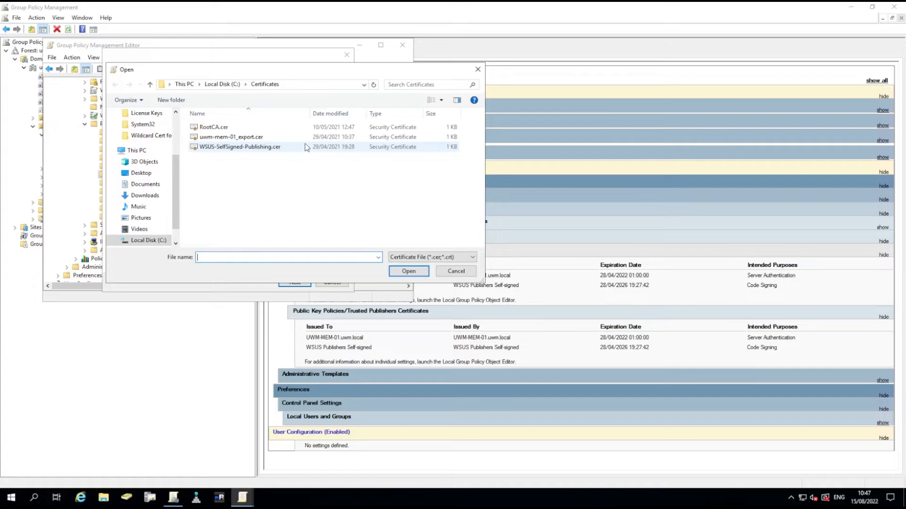
left_click(302, 85)
type("\\UWM")
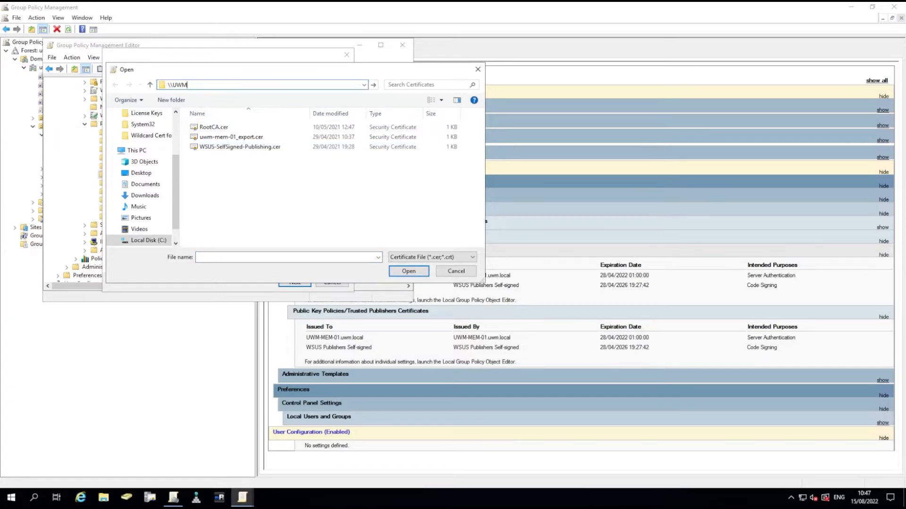
type("-MEM-01\\d$")
key("Return")
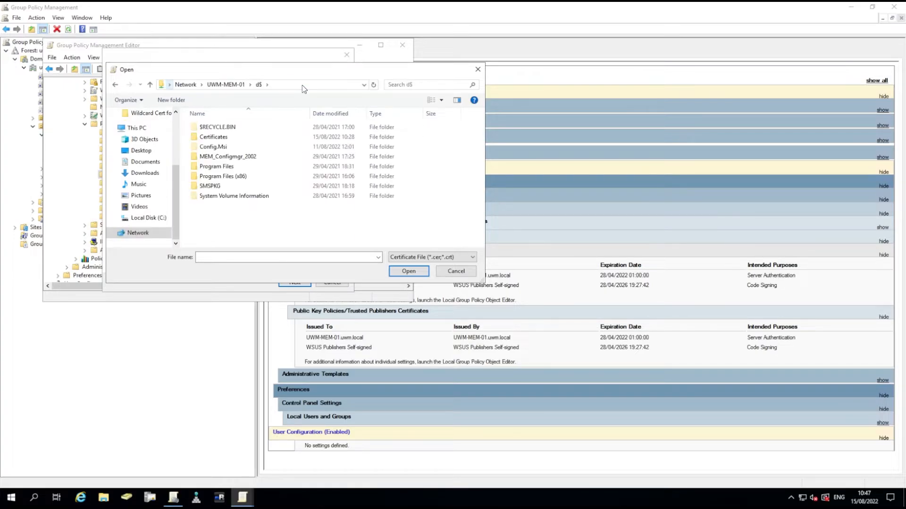
Step: Import WSUS-CodeSigning-Certificate.cer from the Certificates folder into Trusted Root Certification Authorities
double_click(220, 137)
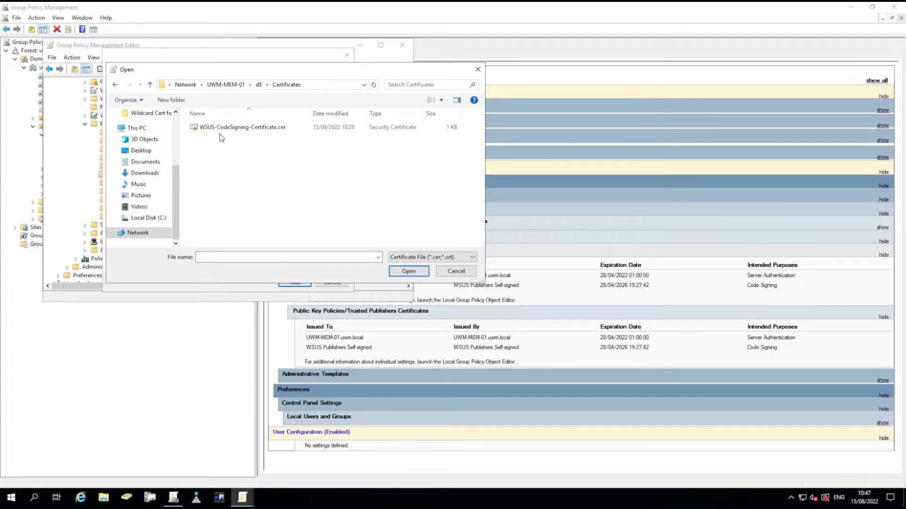
left_click(238, 134)
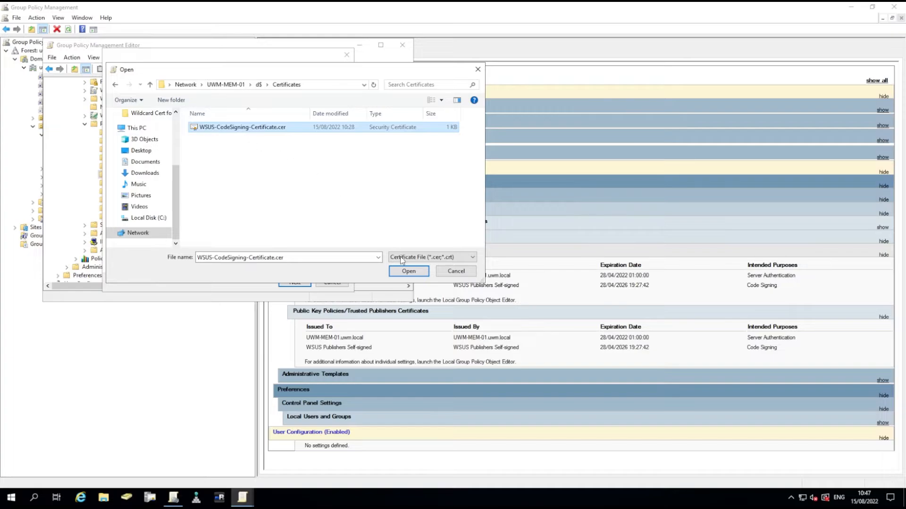
left_click(409, 272)
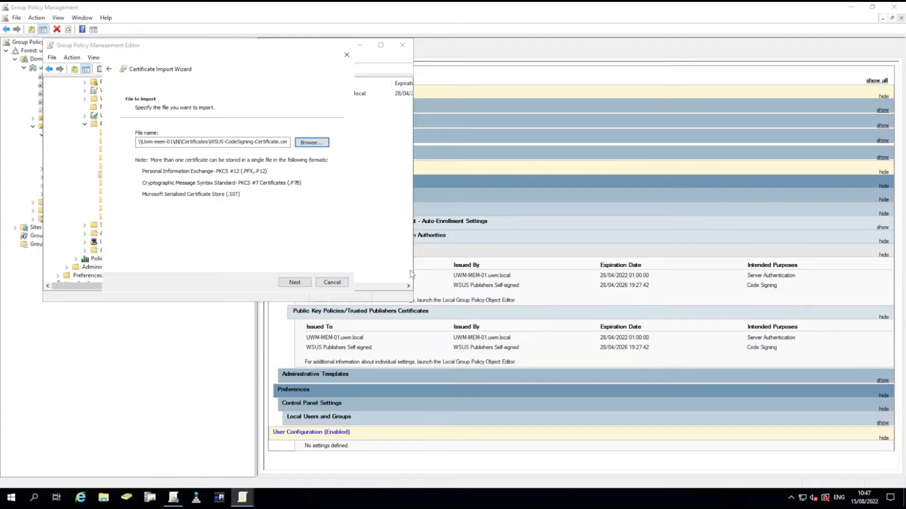
left_click(292, 285)
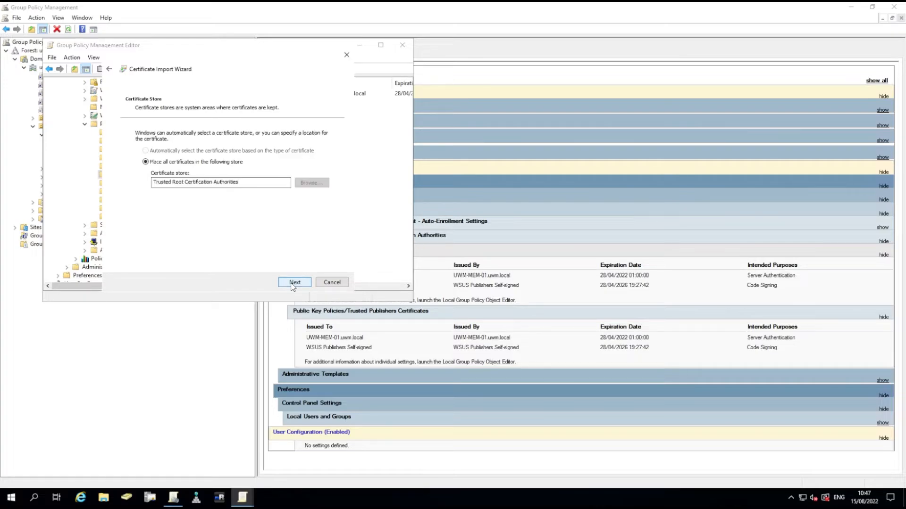
left_click(293, 285)
left_click(293, 283)
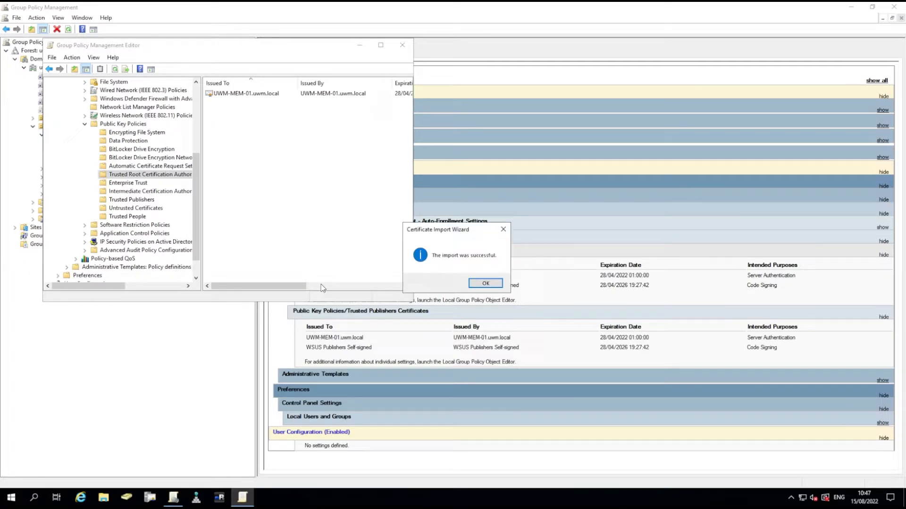
left_click(493, 283)
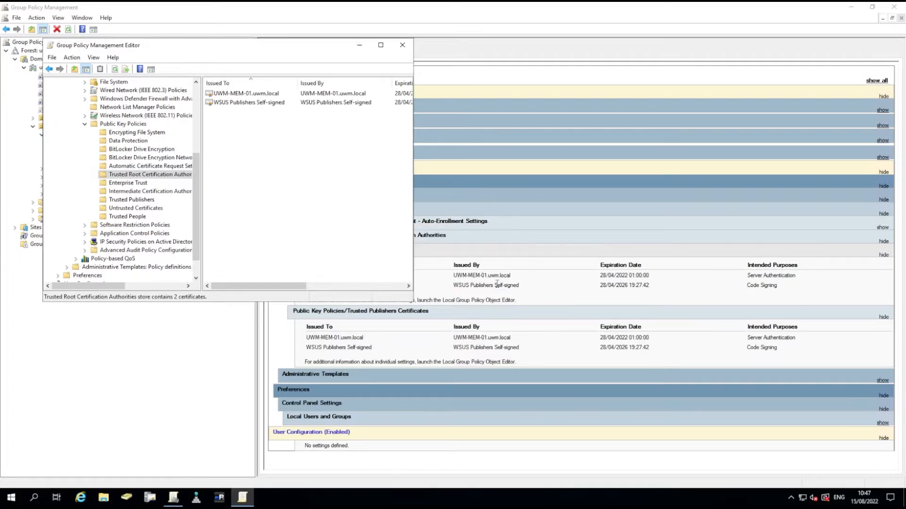
Step: Import WSUS-CodeSigning-Certificate.cer into Trusted Publishers too, then close the editor
left_click(124, 201)
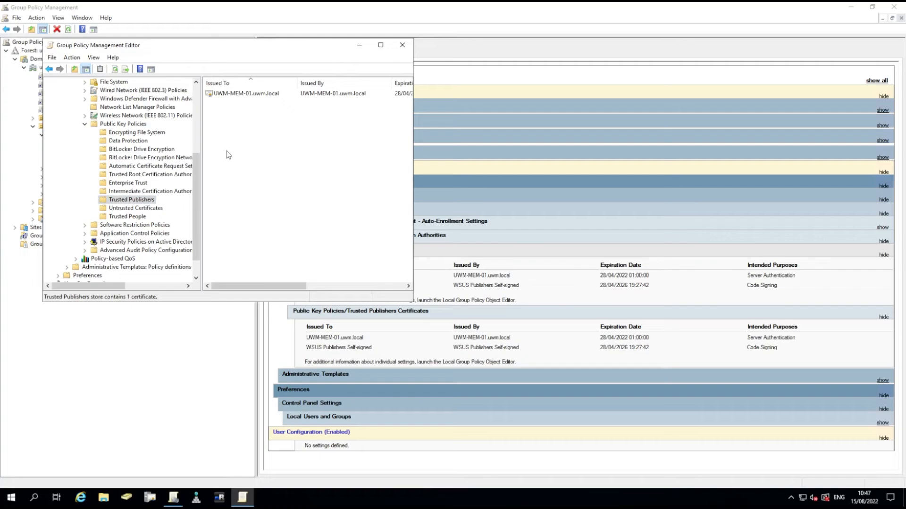
right_click(246, 137)
left_click(290, 142)
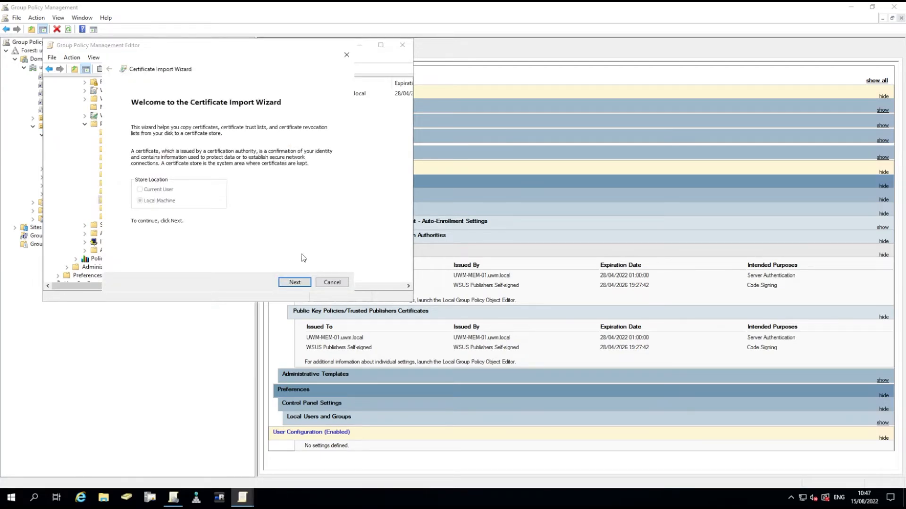
left_click(287, 282)
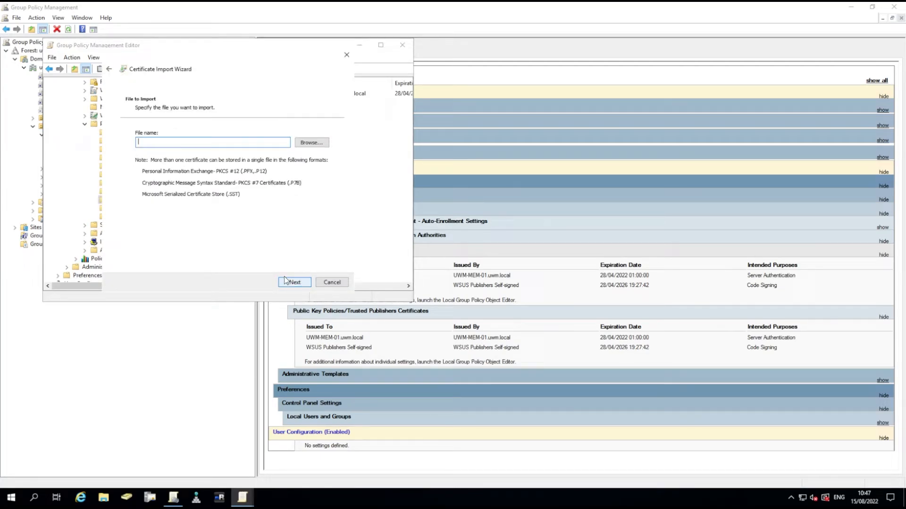
left_click(313, 146)
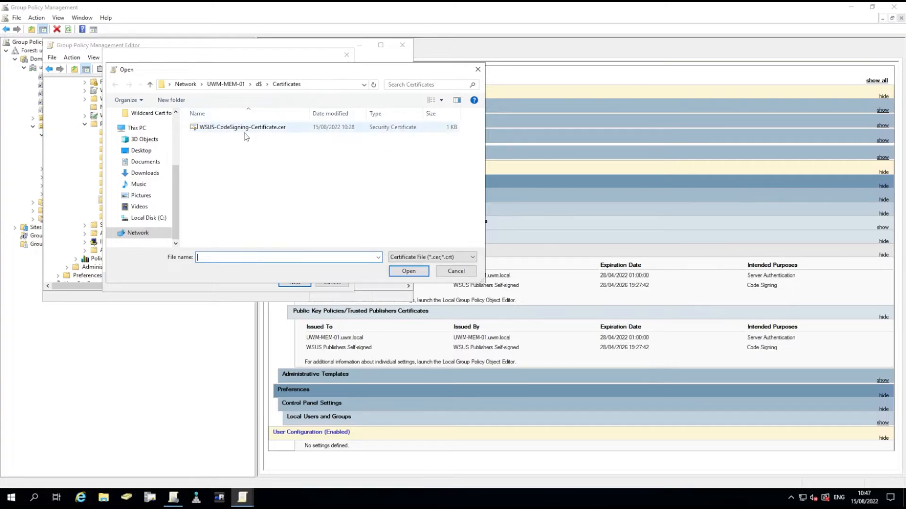
left_click(244, 133)
left_click(408, 272)
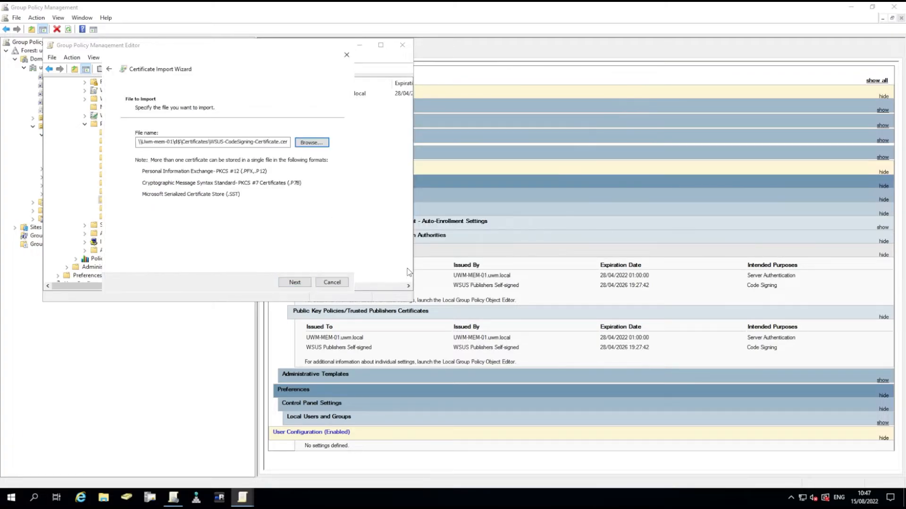
left_click(289, 283)
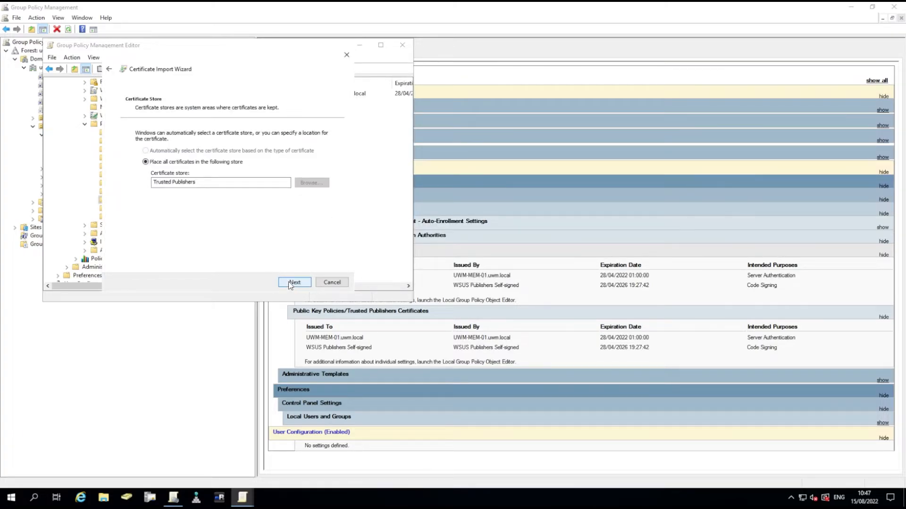
left_click(294, 282)
left_click(289, 282)
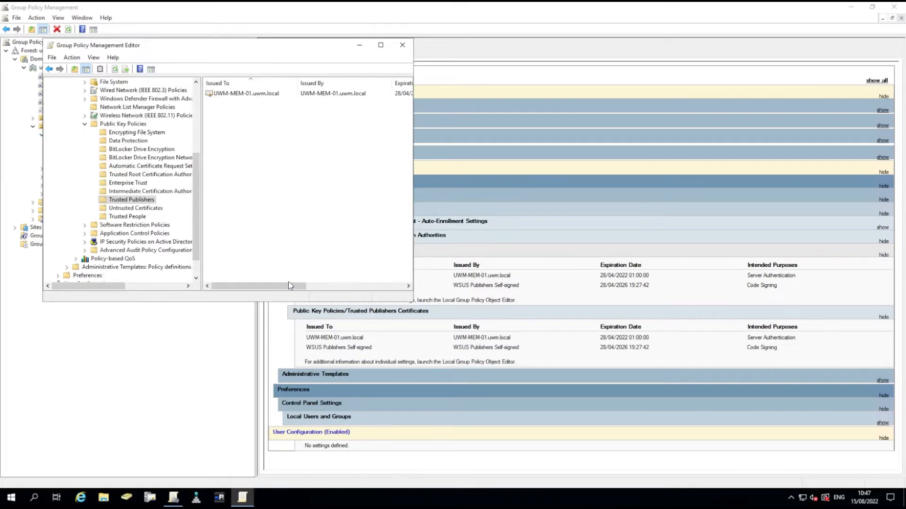
left_click(485, 284)
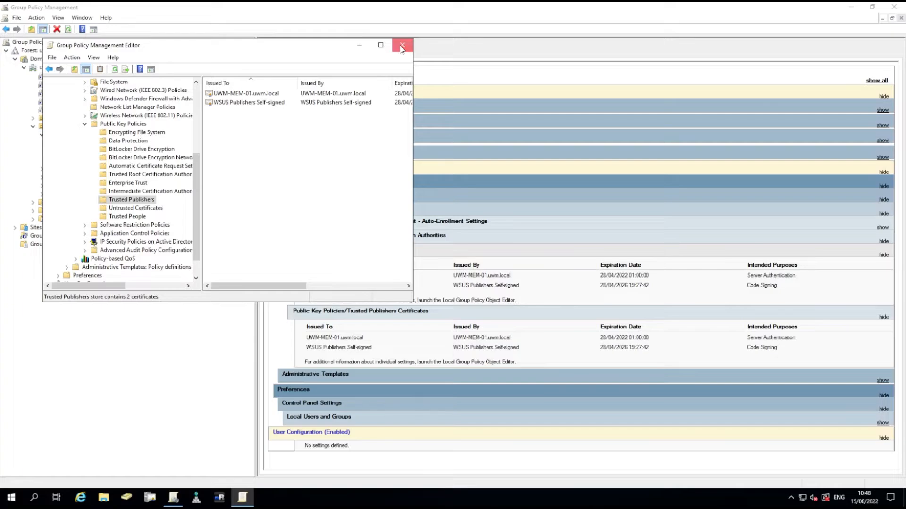
left_click(402, 45)
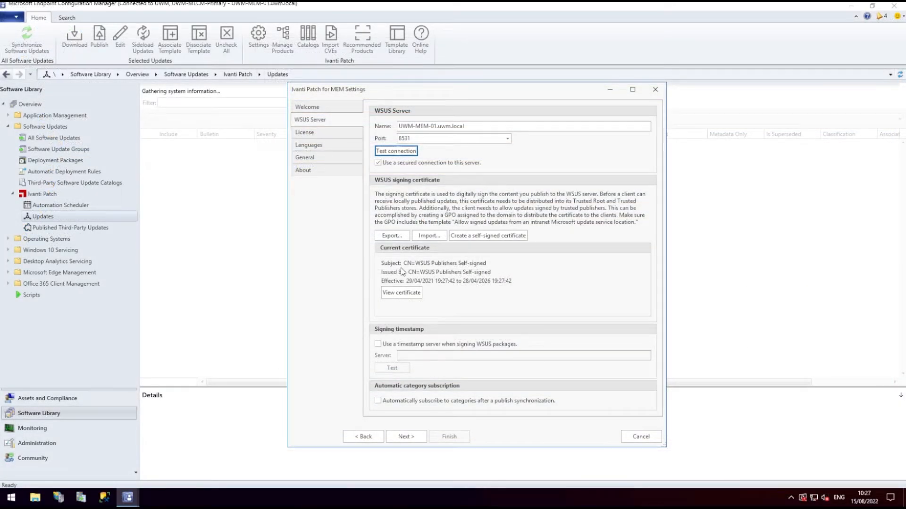
Step: Continue to the License page and bring up the Ivanti Patch for MEM Activation dialog
key("Tab")
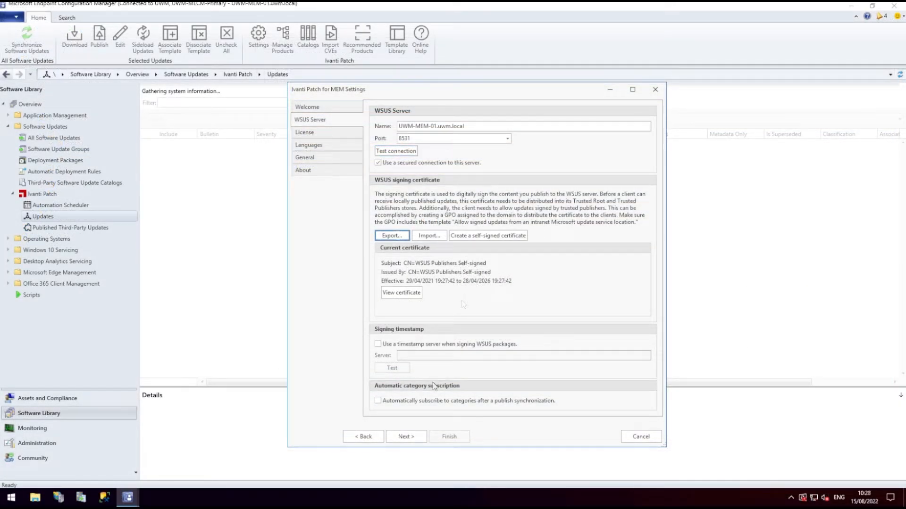
left_click(407, 437)
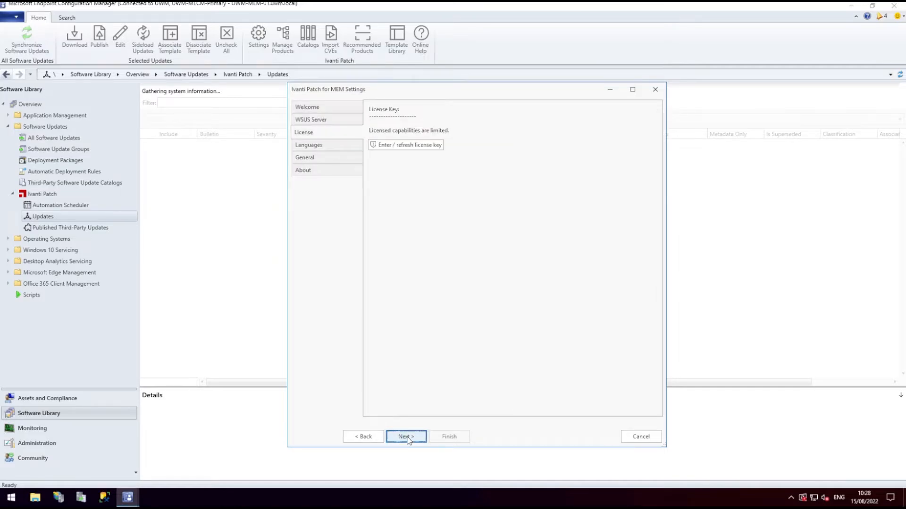
left_click(403, 147)
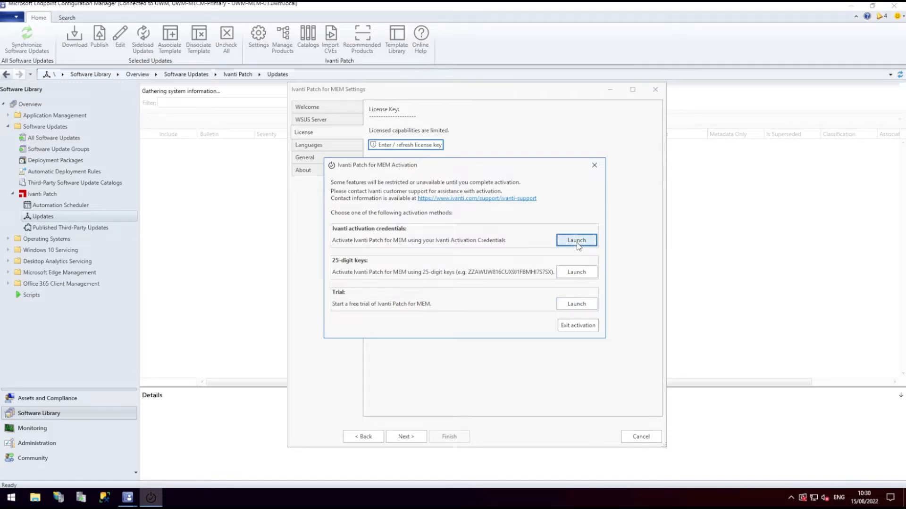
Step: Enter the Ivanti account username and password and refresh the license entitlements
left_click(576, 241)
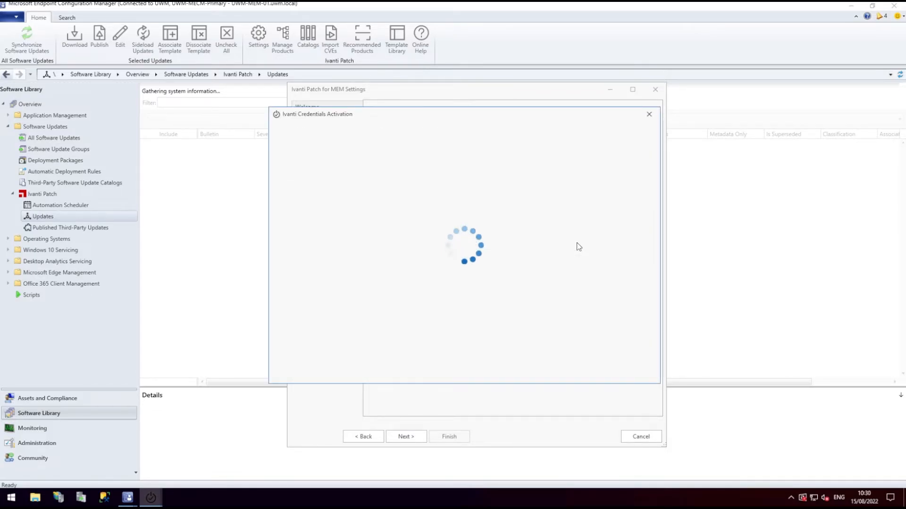
type("EMEAISECLEAI")
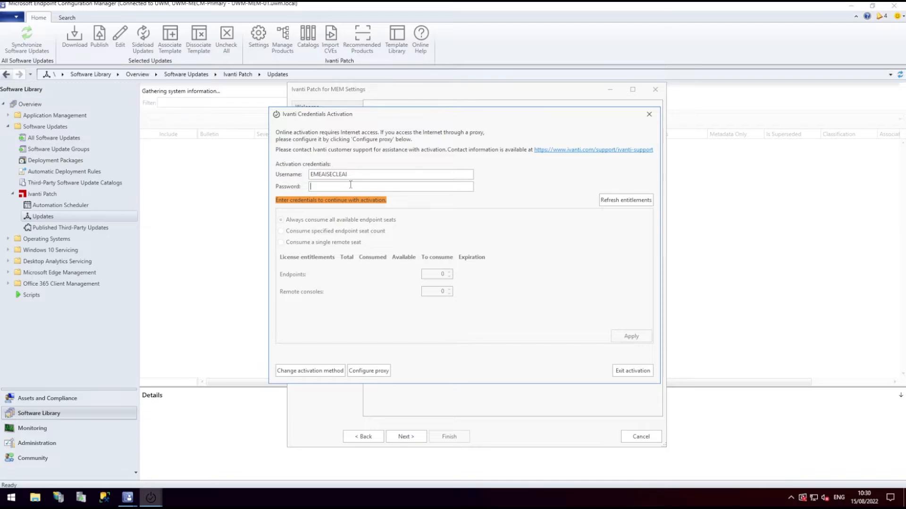
key("ctrl+v")
left_click(610, 199)
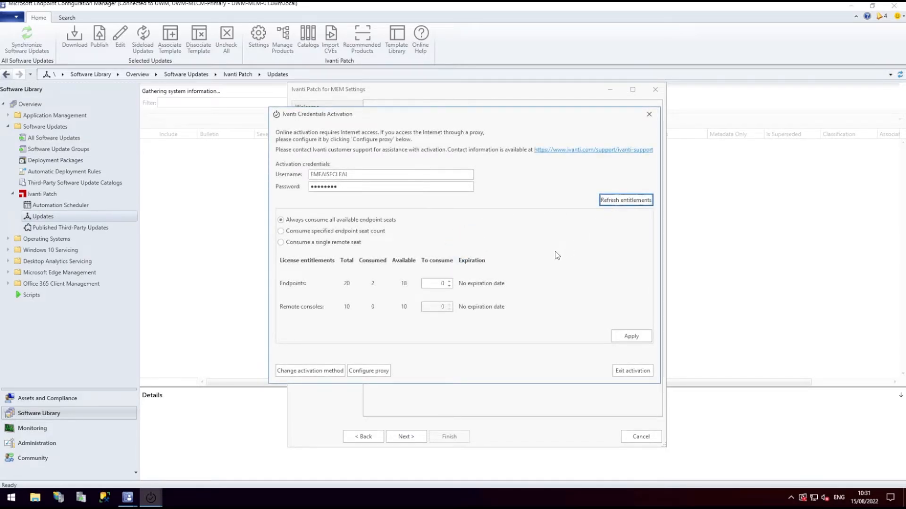
Step: Consume a specified endpoint seat count, apply the activation, and exit the activation window
double_click(444, 283)
type("2")
left_click(301, 233)
left_click(632, 337)
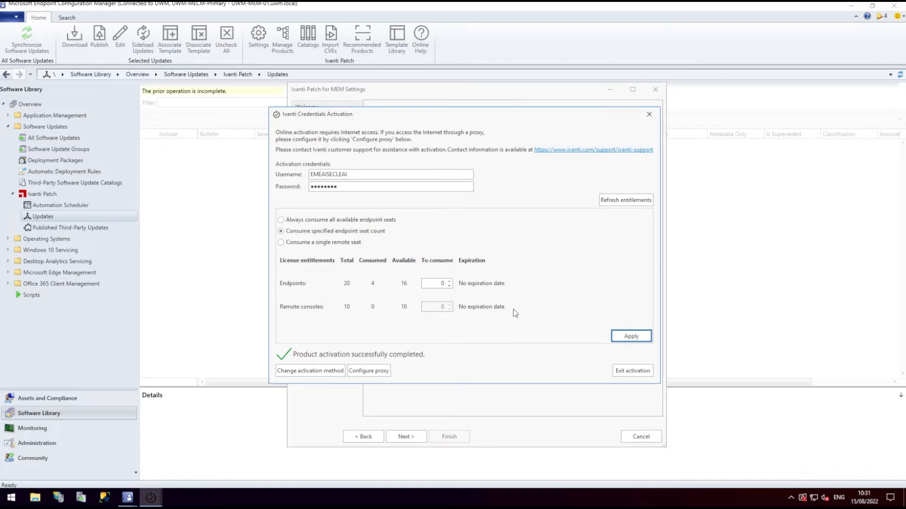
left_click(637, 371)
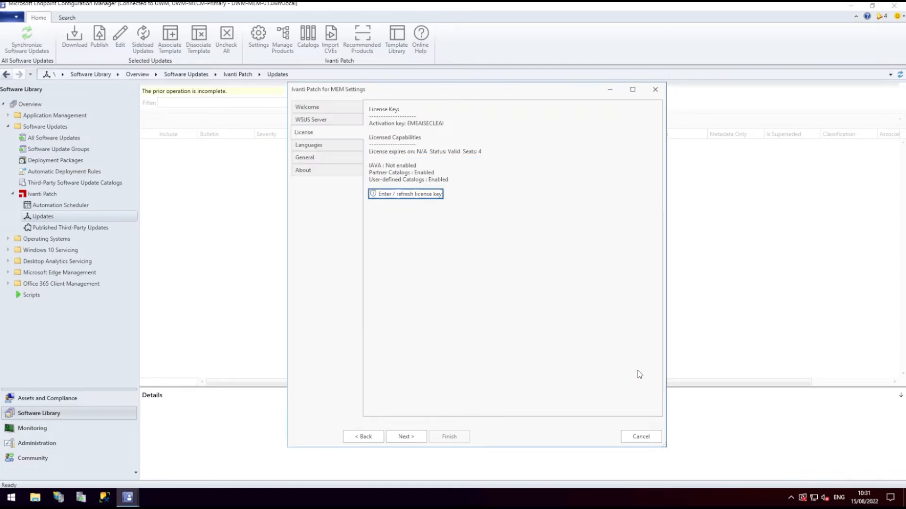
Step: Advance past the License, Languages and General pages to the About page showing version 2022.2
left_click(406, 437)
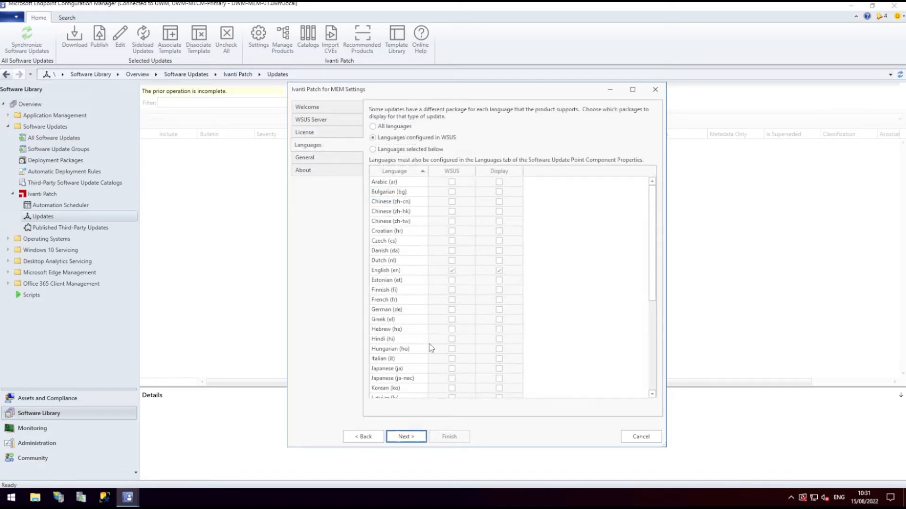
scroll(554, 234, "down", 3)
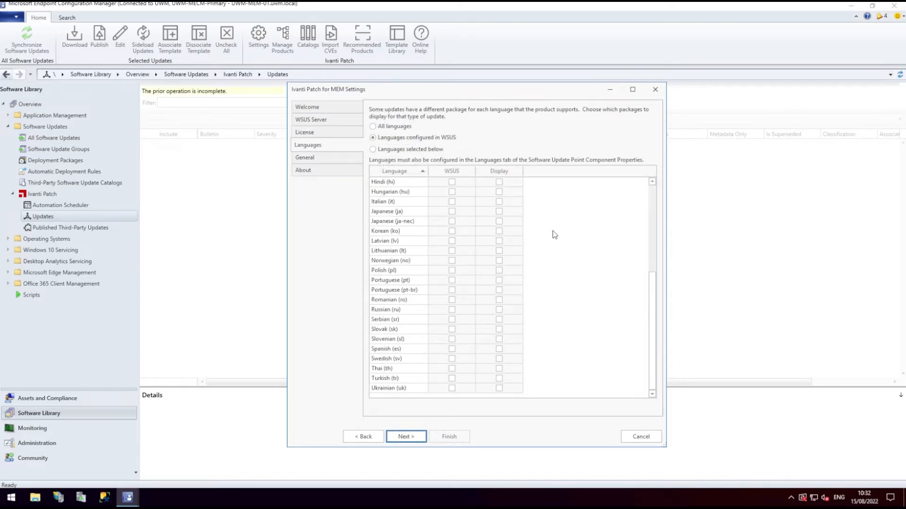
scroll(555, 234, "up", 3)
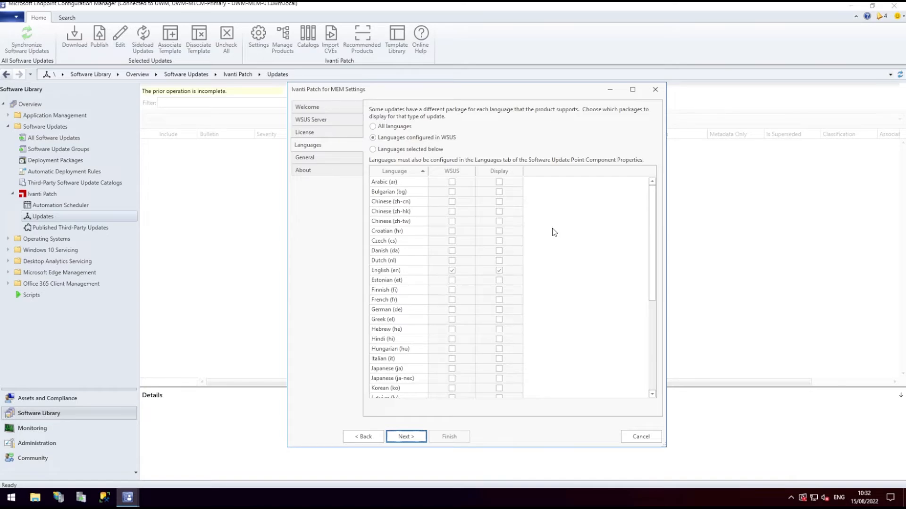
left_click(395, 438)
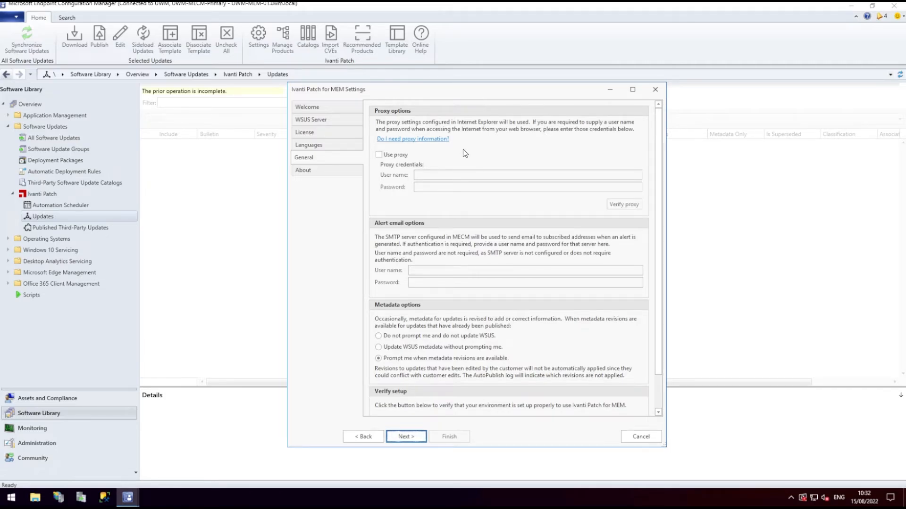
scroll(655, 231, "down", 1)
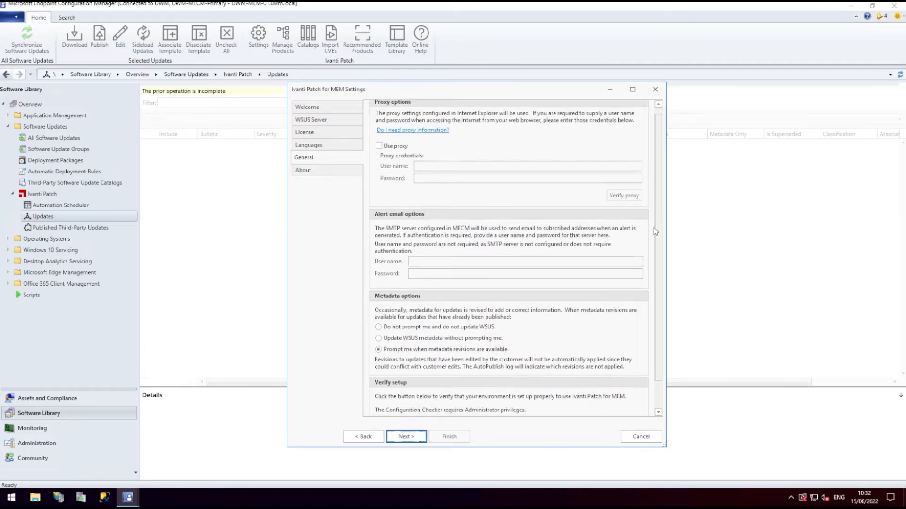
scroll(654, 231, "down", 2)
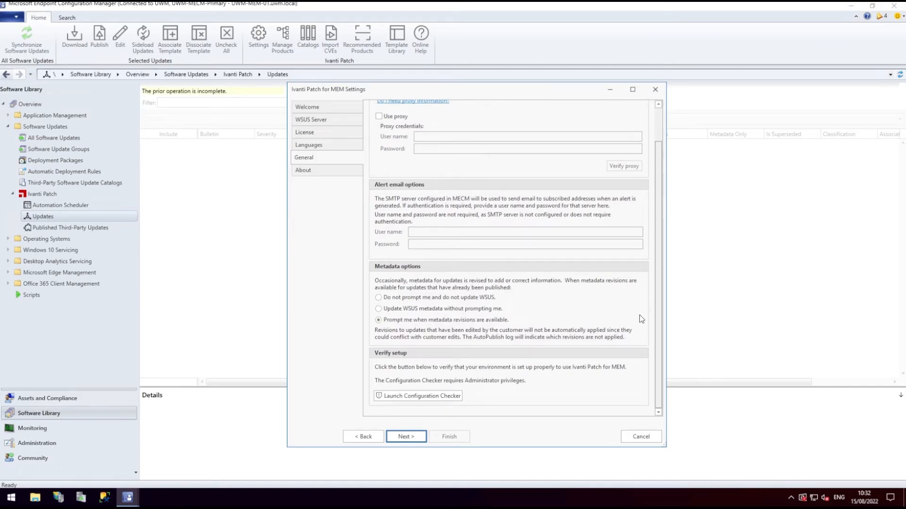
left_click(408, 437)
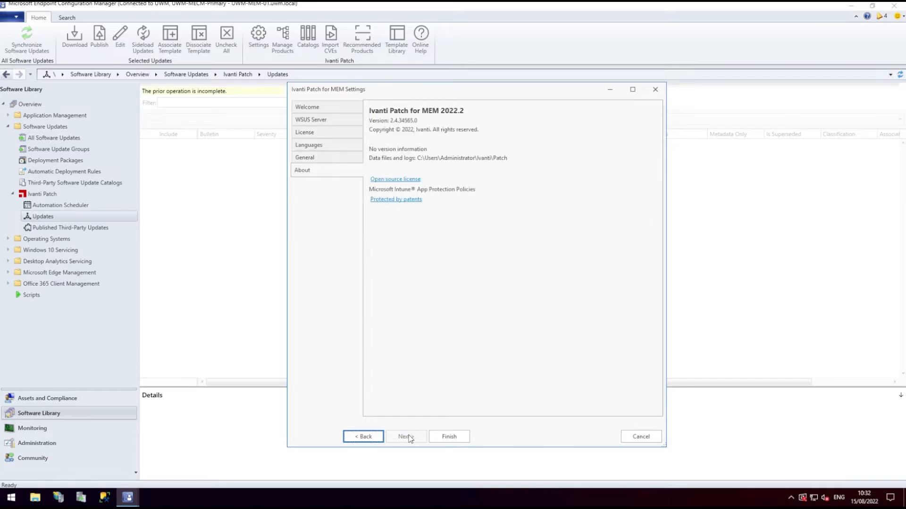
Step: Finish the Ivanti settings wizard, then reopen Ivanti Patch settings from the Home ribbon
left_click(458, 439)
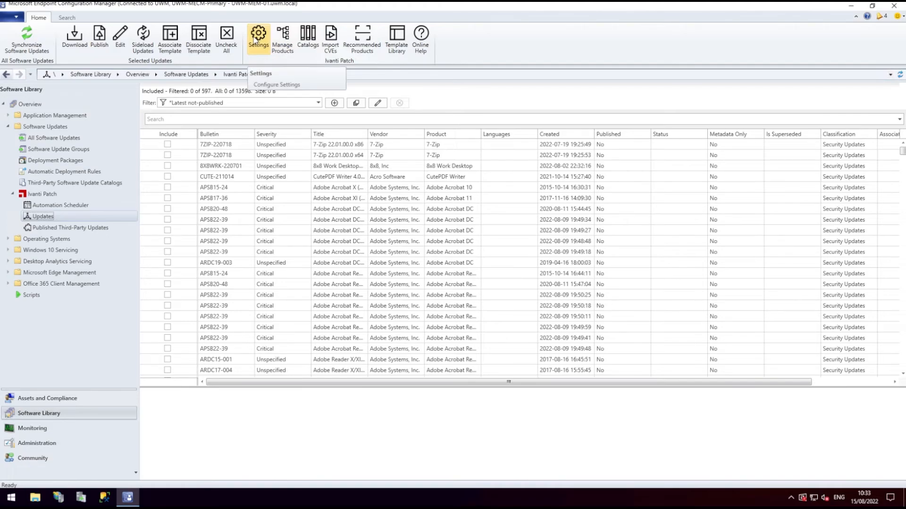
left_click(256, 41)
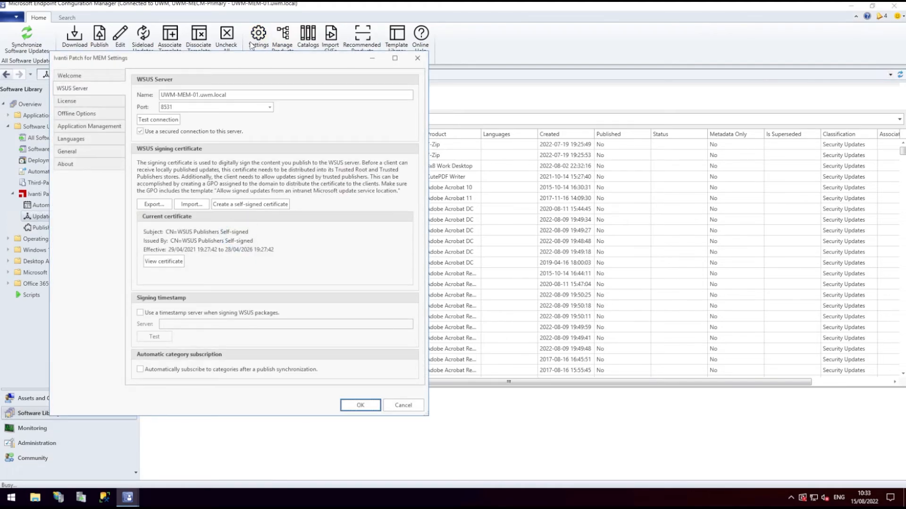
Step: Launch the Configuration Checker from General settings and enter the account password
left_click(82, 151)
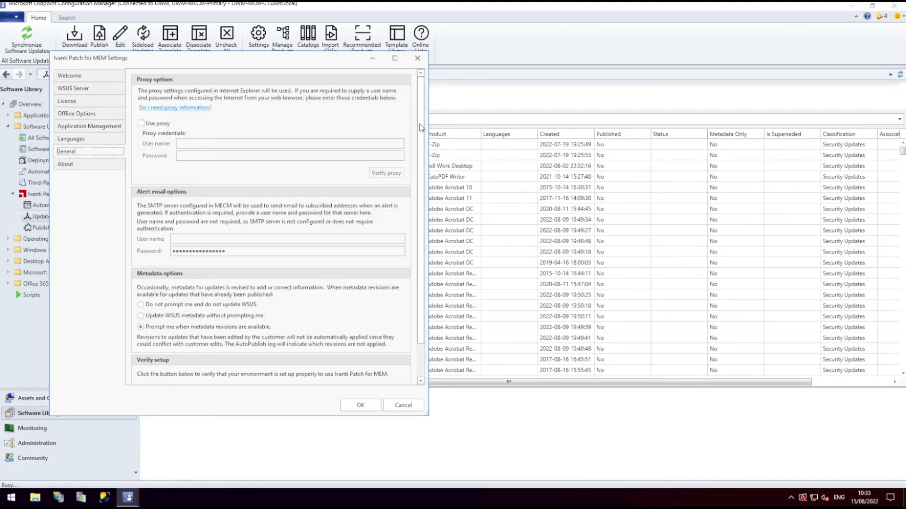
scroll(419, 132, "down", 2)
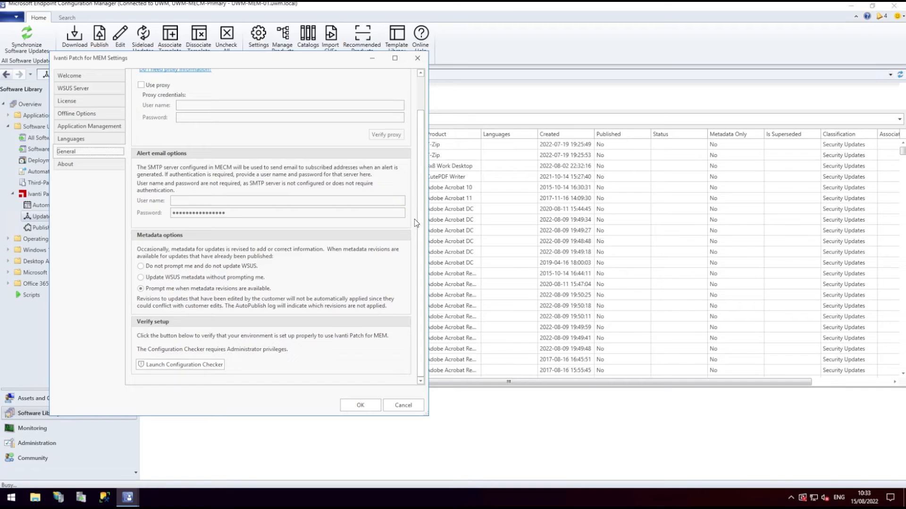
left_click(166, 371)
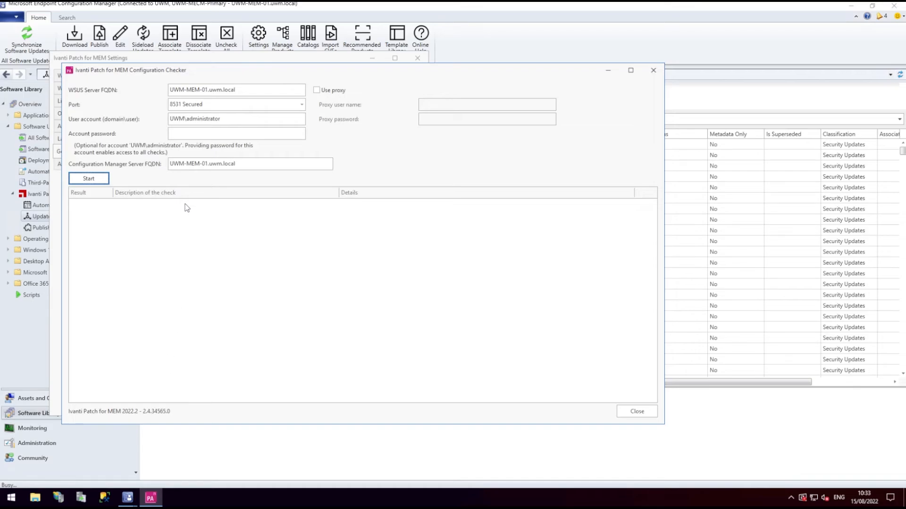
left_click(207, 134)
type("••••••••••")
Step: Run the configuration checks against WSUS port 8530, then close the checker and settings
left_click(92, 181)
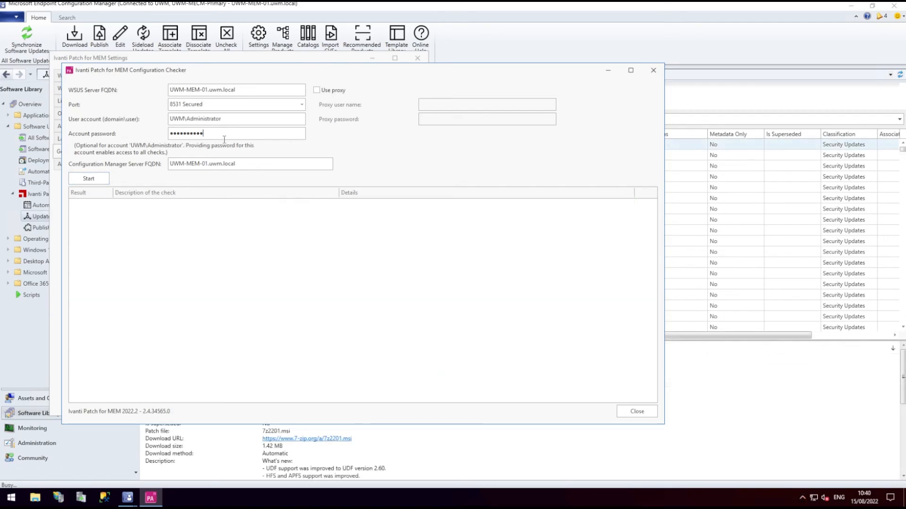
left_click(301, 104)
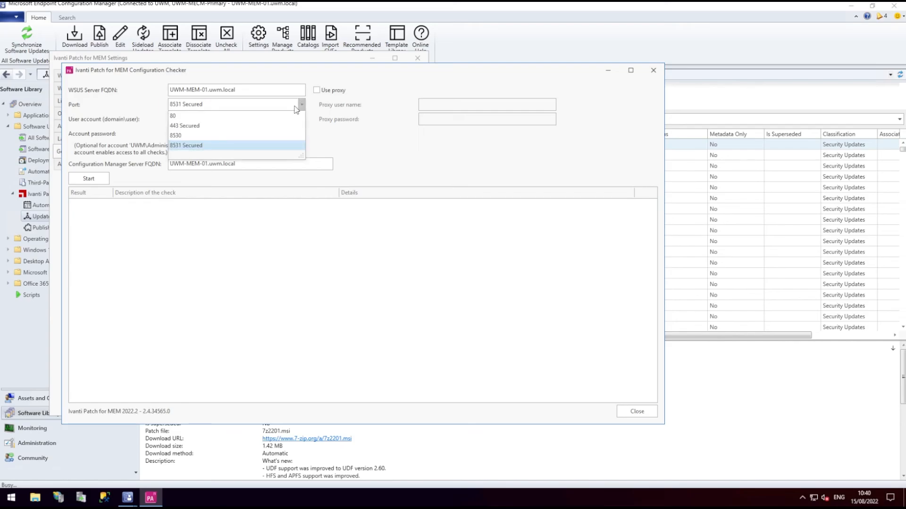
left_click(178, 135)
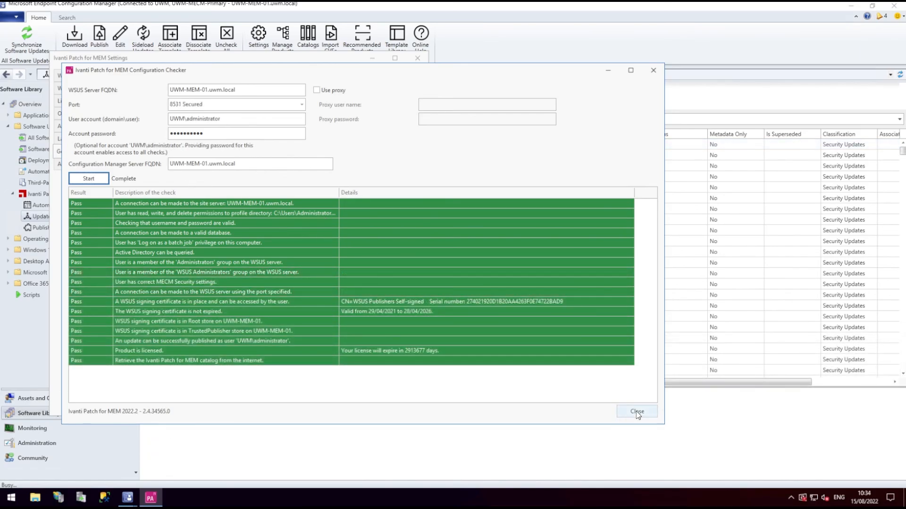
left_click(636, 412)
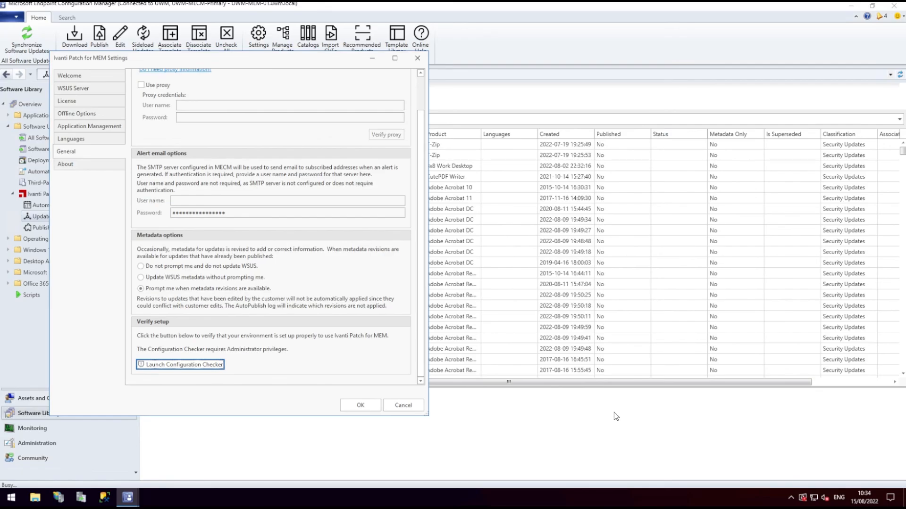
left_click(349, 403)
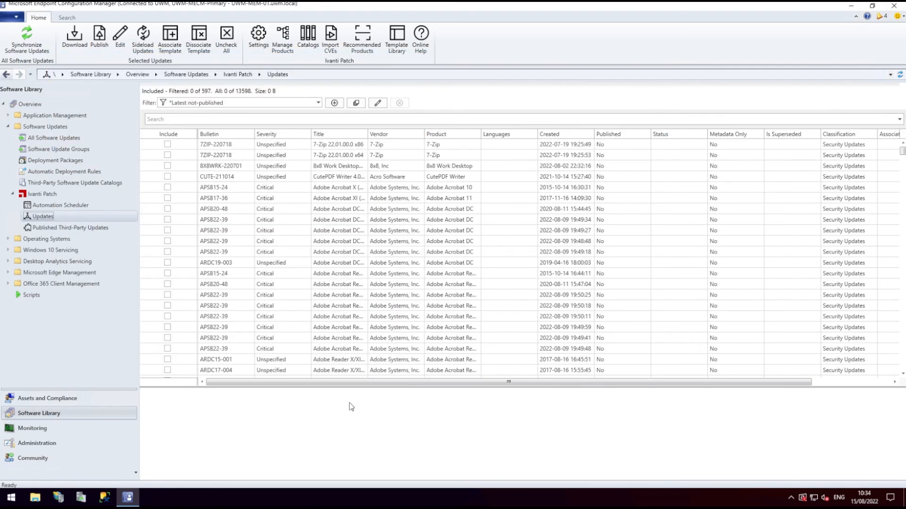